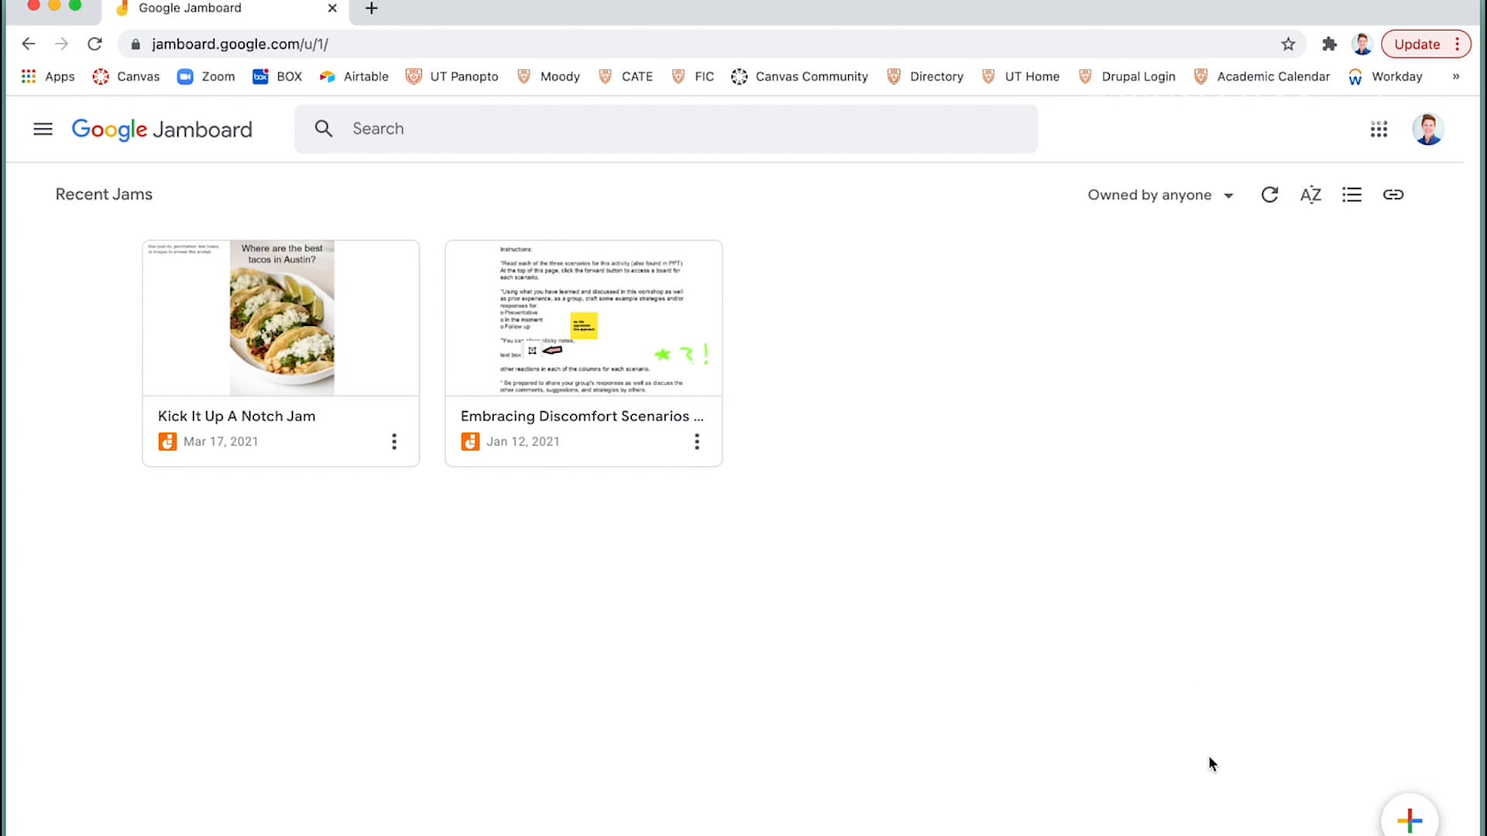
- Create a new jam and rename it "Jamboard Test"
{"action": "left_click", "coordinate": [1407, 815]}
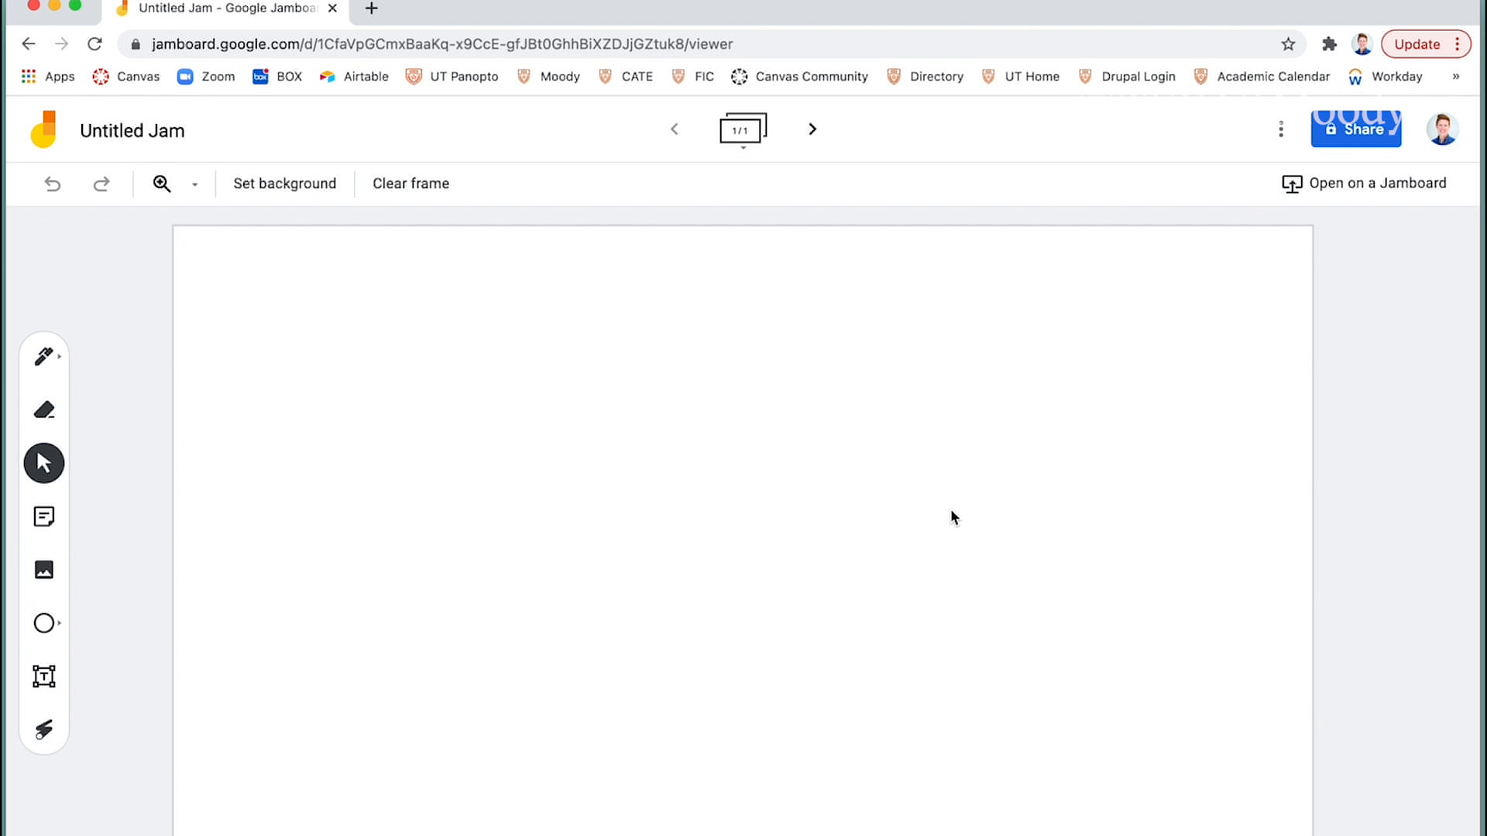
{"action": "left_click", "coordinate": [128, 137]}
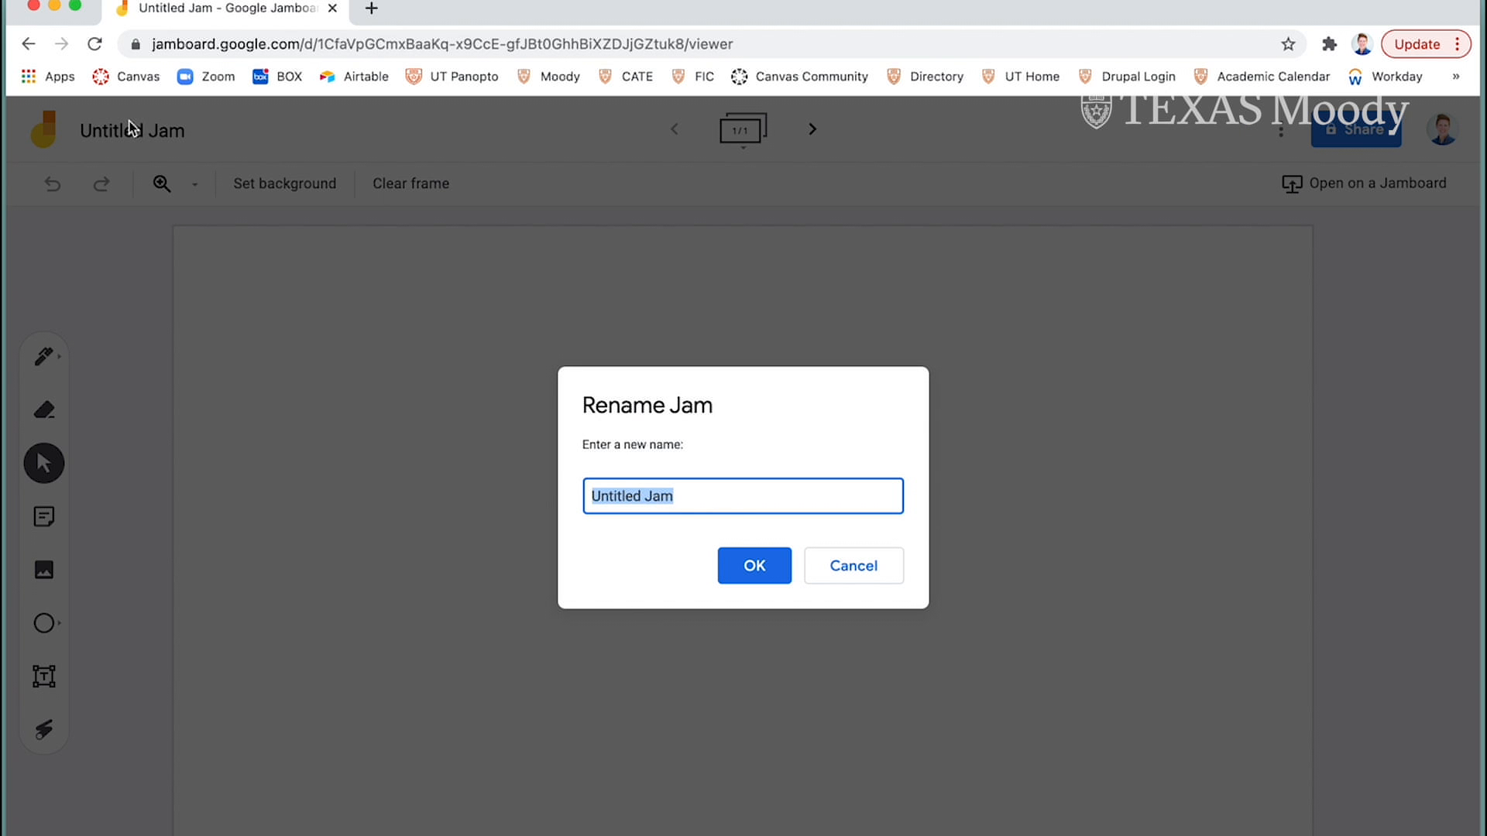
{"action": "type", "text": "Jamboard Test"}
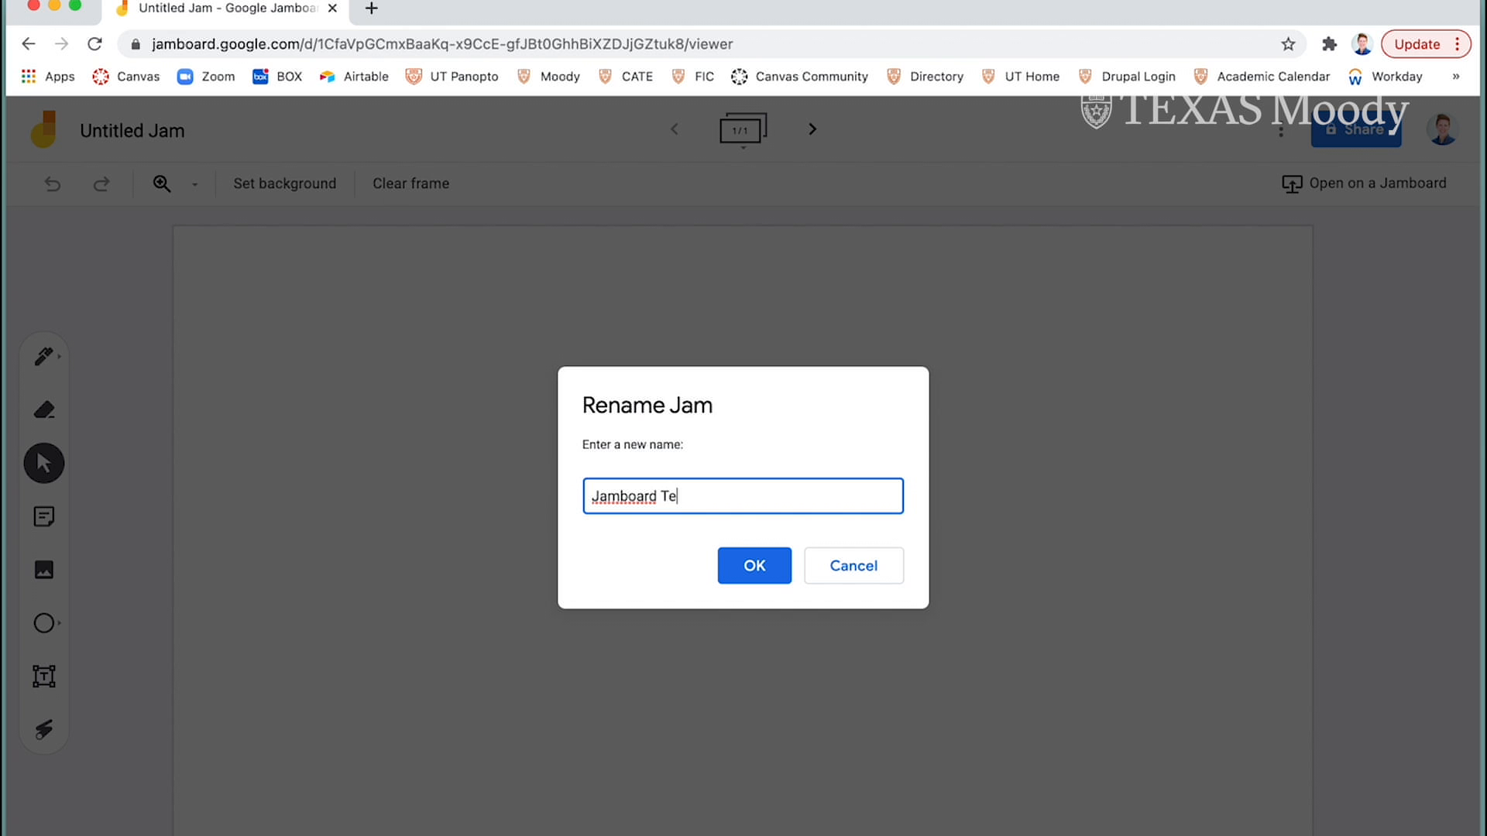
{"action": "left_click", "coordinate": [749, 556]}
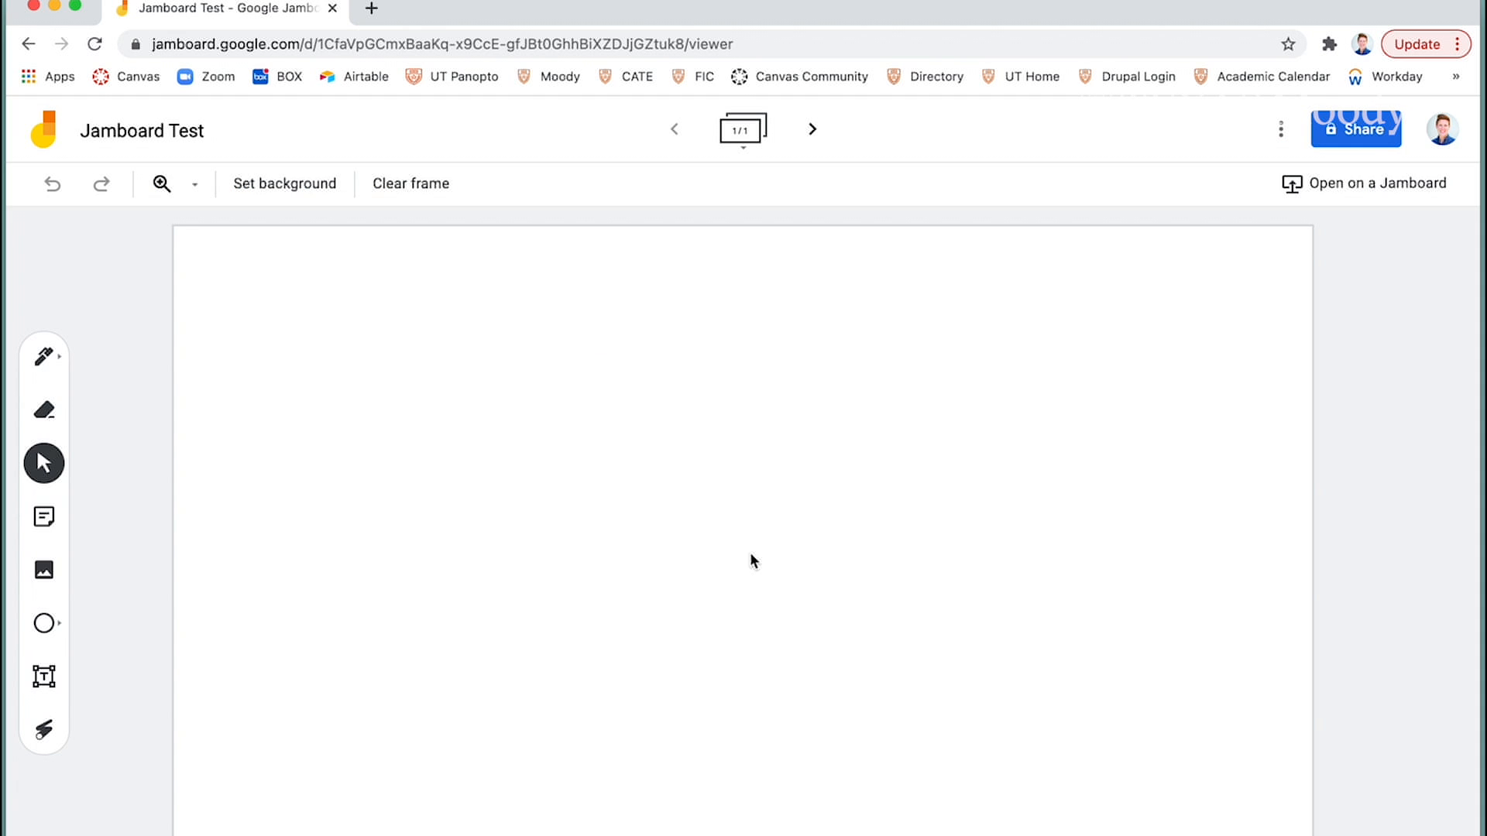
- Set the frame's background to the dotted pattern
{"action": "left_click", "coordinate": [286, 189]}
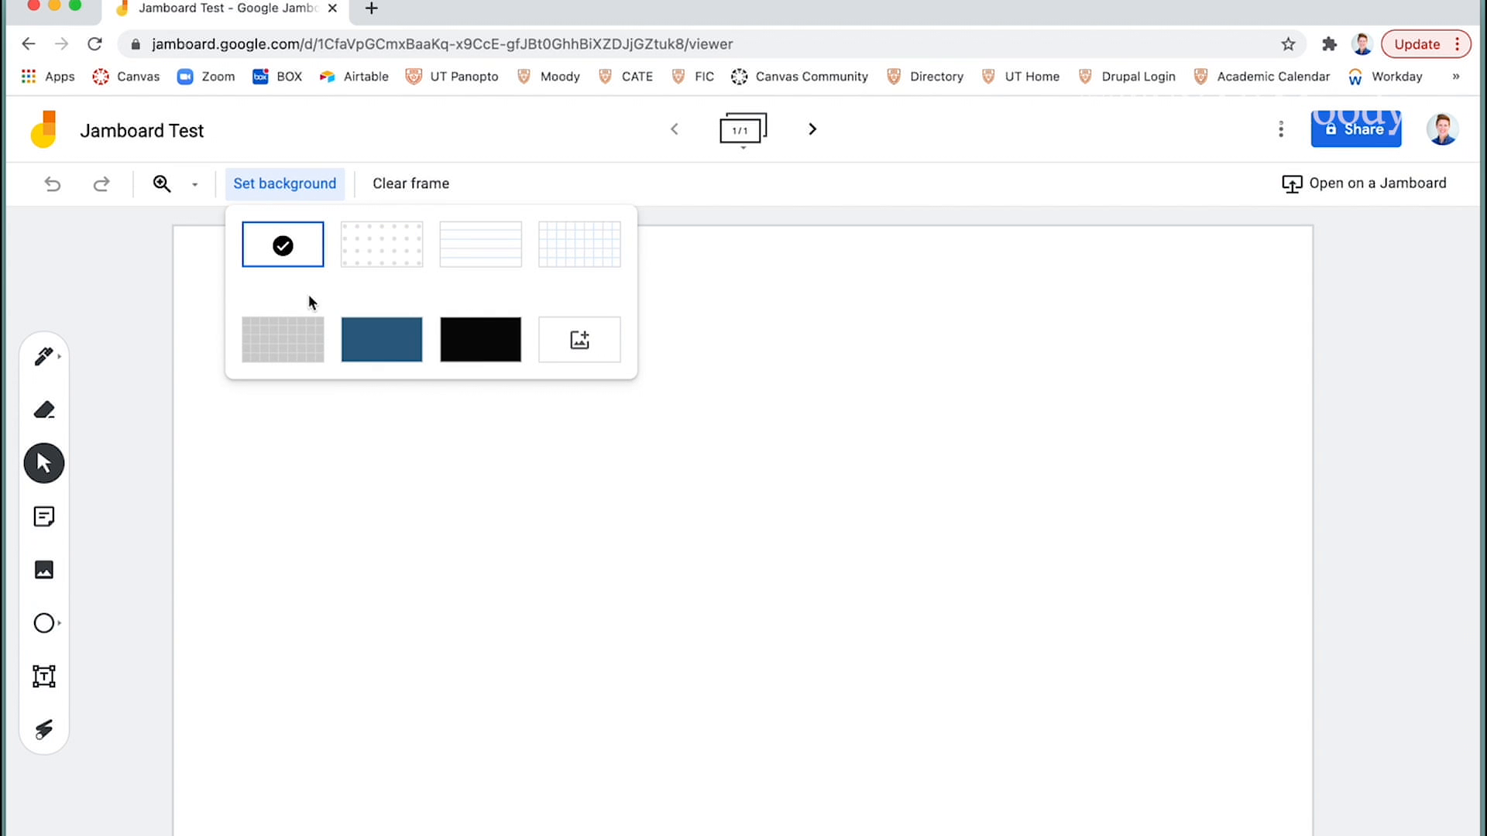
{"action": "left_click", "coordinate": [383, 244]}
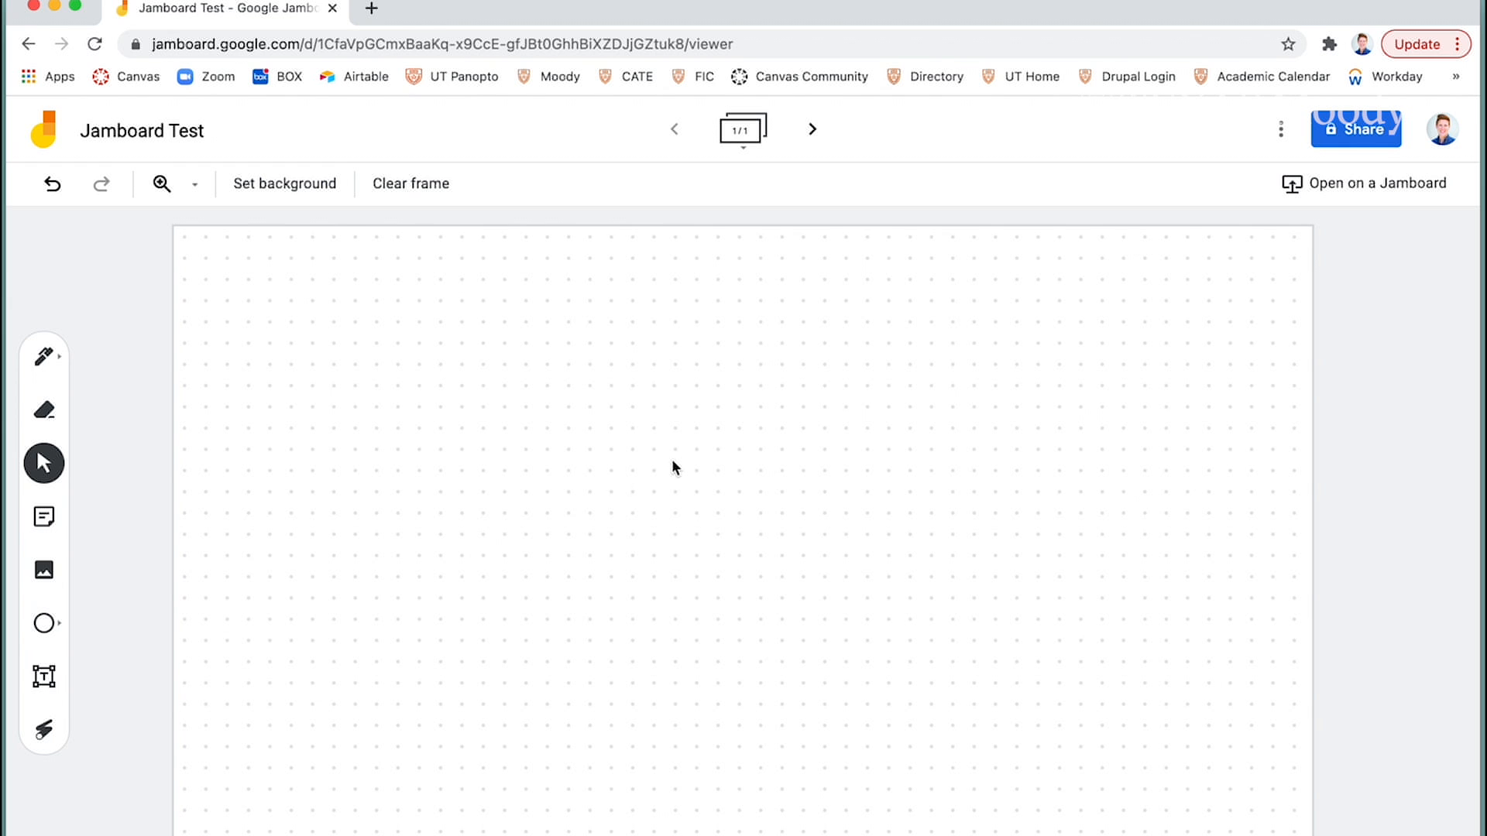
- Handwrite "Hello" with the blue pen in the upper part of the frame and draw a slanted underline beneath it
{"action": "left_click", "coordinate": [44, 358]}
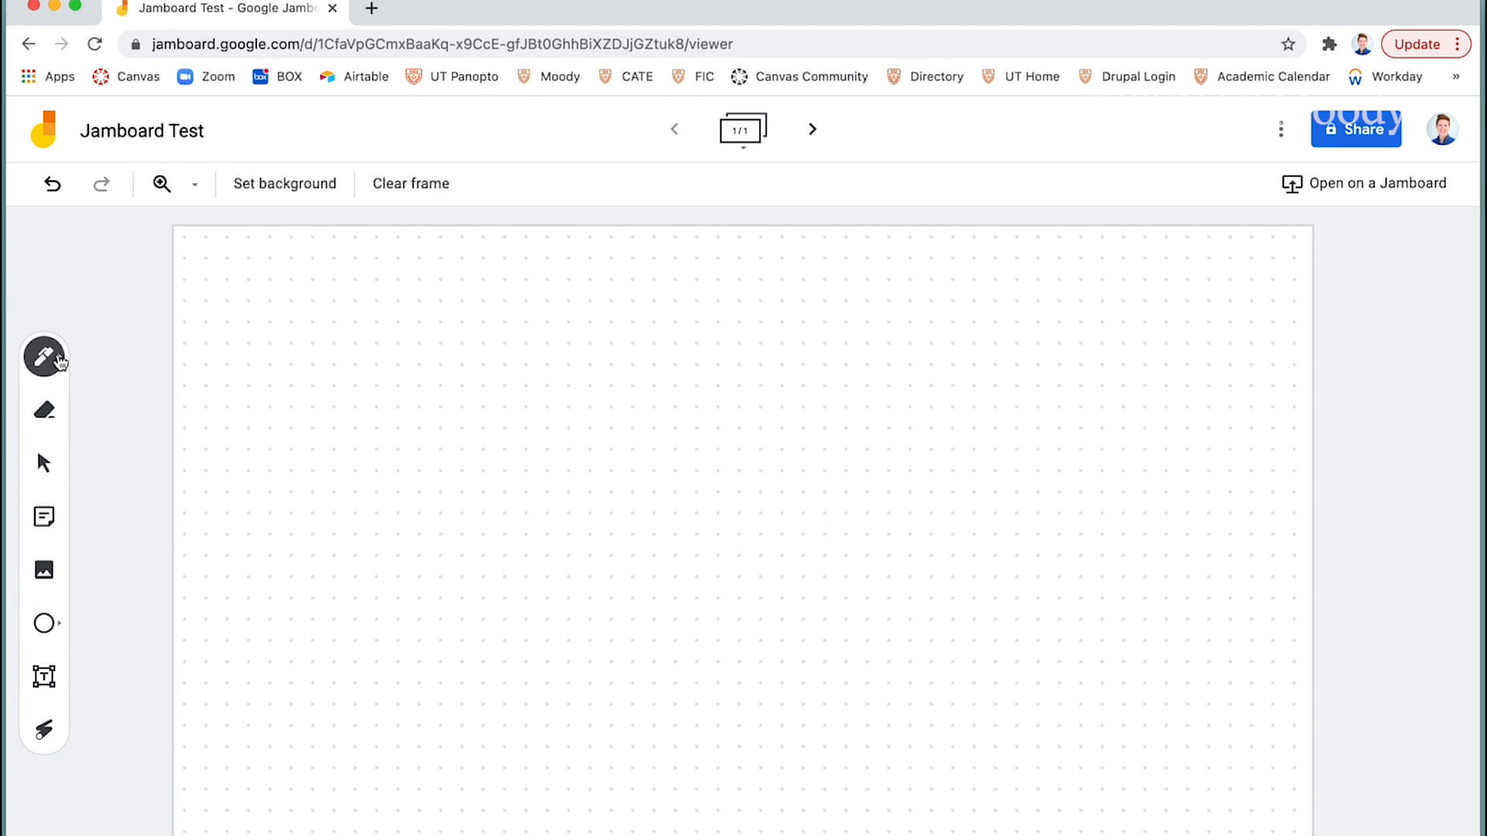
{"action": "left_click", "coordinate": [60, 362]}
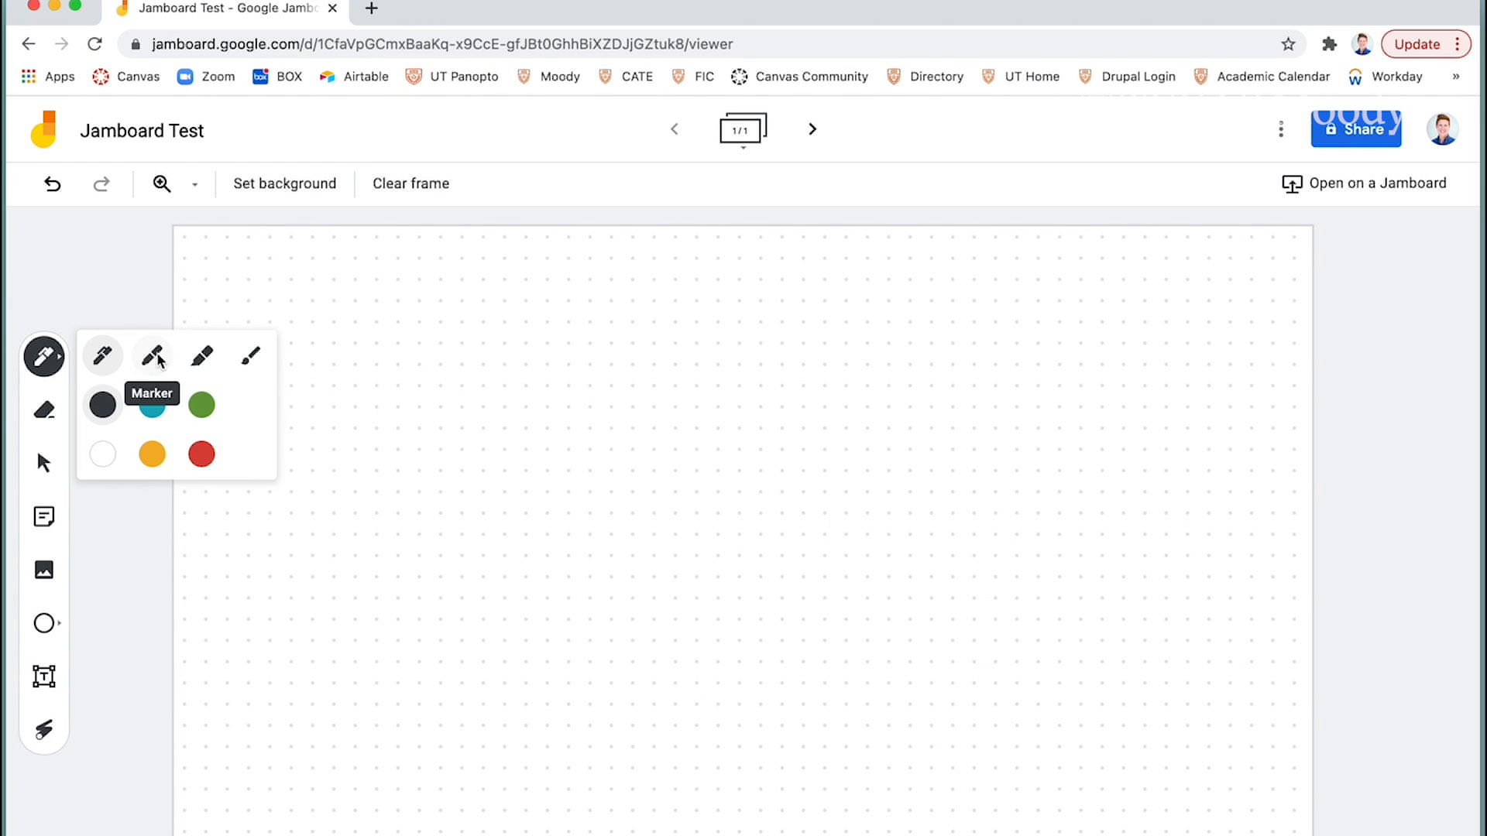
{"action": "left_click", "coordinate": [152, 407]}
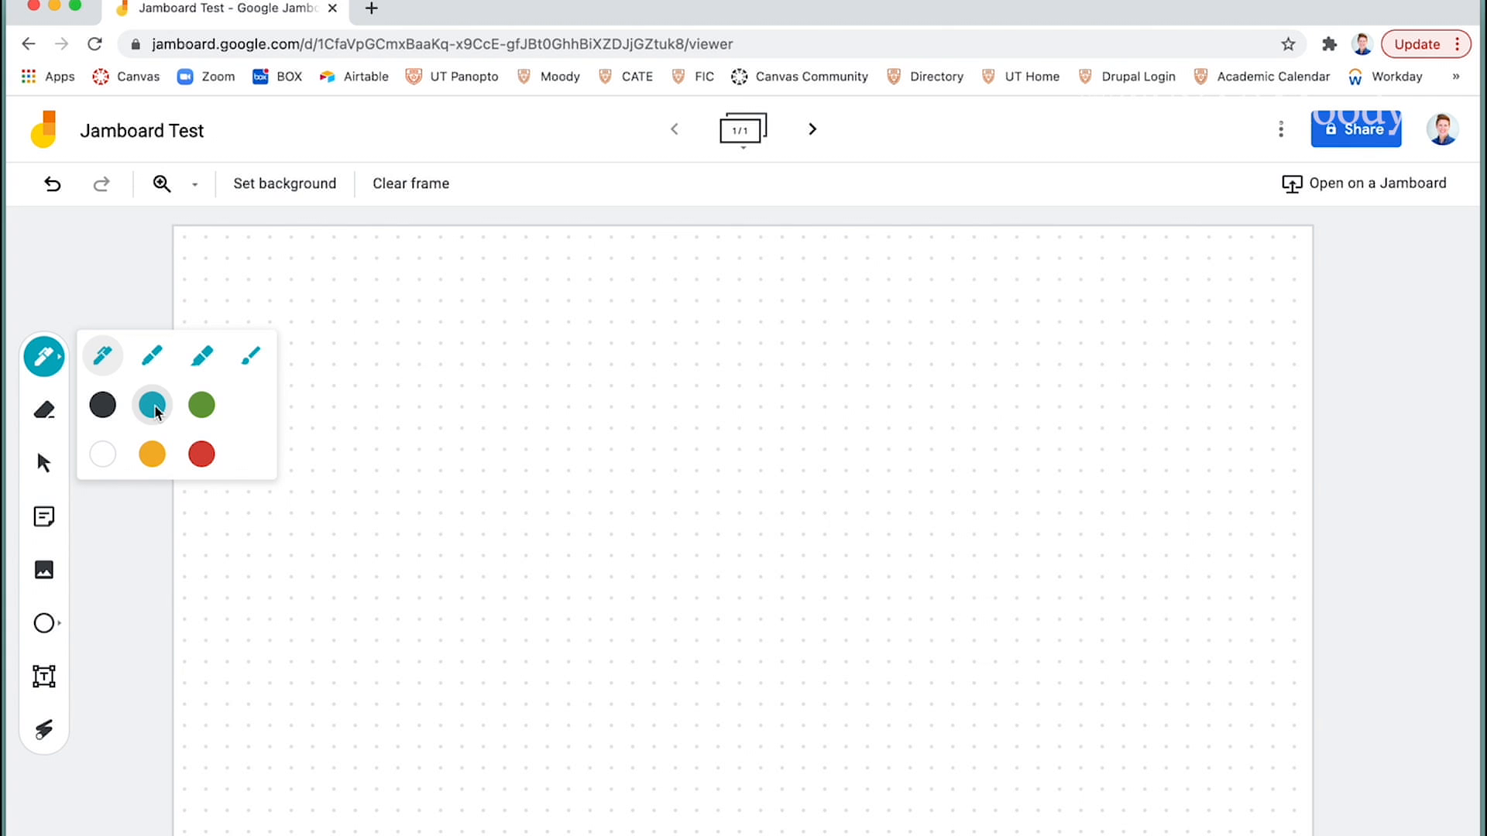
{"action": "left_click", "coordinate": [425, 315]}
{"action": "mouse_move", "coordinate": [426, 316]}
{"action": "left_mouse_down"}
{"action": "mouse_move", "coordinate": [400, 398]}
{"action": "mouse_move", "coordinate": [485, 318]}
{"action": "mouse_move", "coordinate": [438, 420]}
{"action": "left_mouse_up"}
{"action": "mouse_move", "coordinate": [530, 378]}
{"action": "left_mouse_down"}
{"action": "mouse_move", "coordinate": [465, 420]}
{"action": "mouse_move", "coordinate": [521, 415]}
{"action": "mouse_move", "coordinate": [438, 400]}
{"action": "left_mouse_up"}
{"action": "left_click_drag", "start_coordinate": [558, 331], "coordinate": [552, 385]}
{"action": "left_click_drag", "start_coordinate": [603, 327], "coordinate": [596, 383]}
{"action": "mouse_move", "coordinate": [674, 358]}
{"action": "left_mouse_down"}
{"action": "mouse_move", "coordinate": [688, 372]}
{"action": "mouse_move", "coordinate": [668, 358]}
{"action": "left_mouse_up"}
{"action": "left_click_drag", "start_coordinate": [398, 495], "coordinate": [869, 372]}
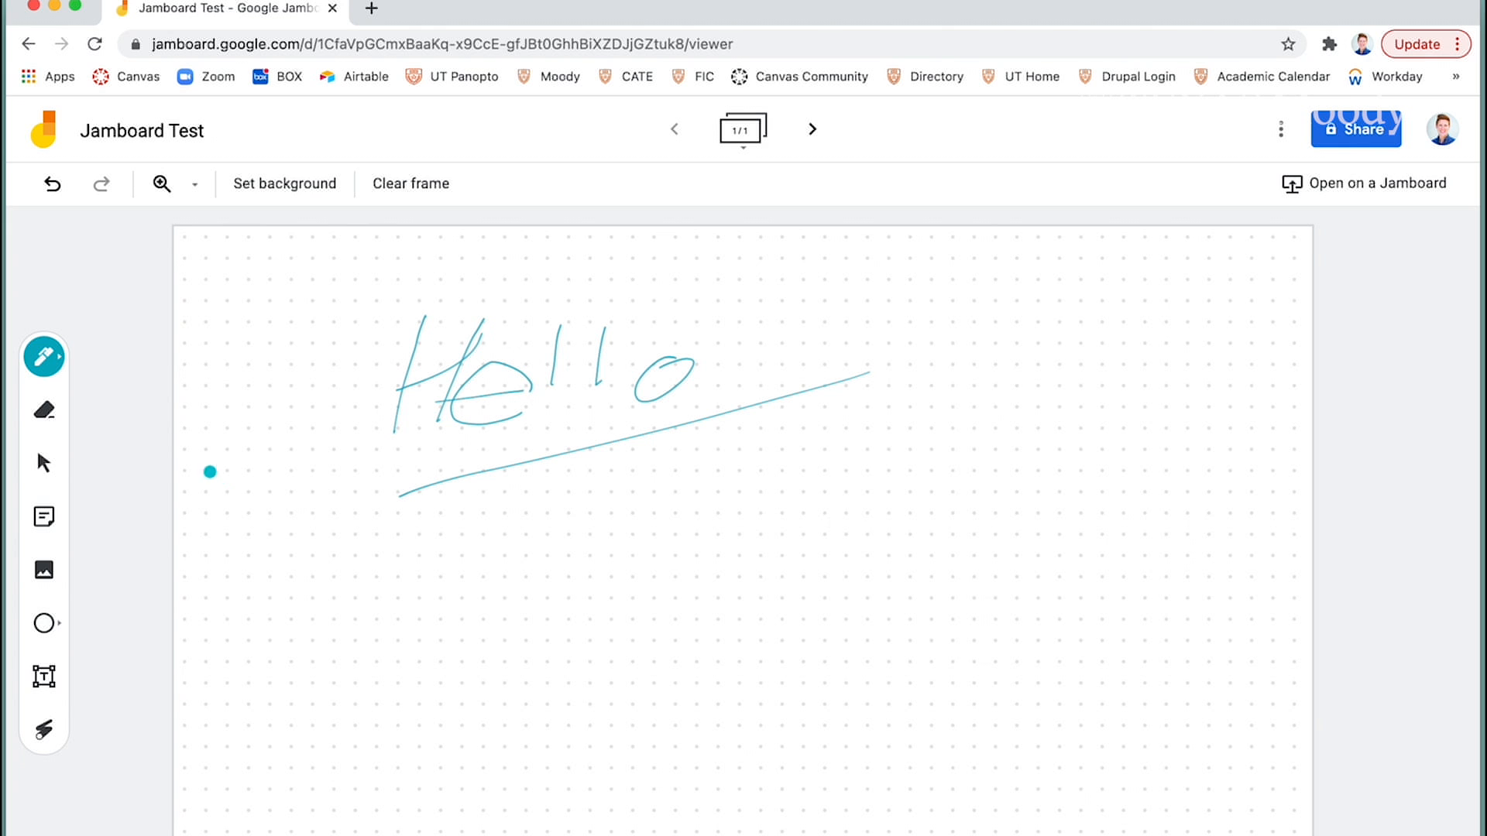
- Erase the far right end of the underline beneath the handwritten "Hello"
{"action": "left_click", "coordinate": [44, 412]}
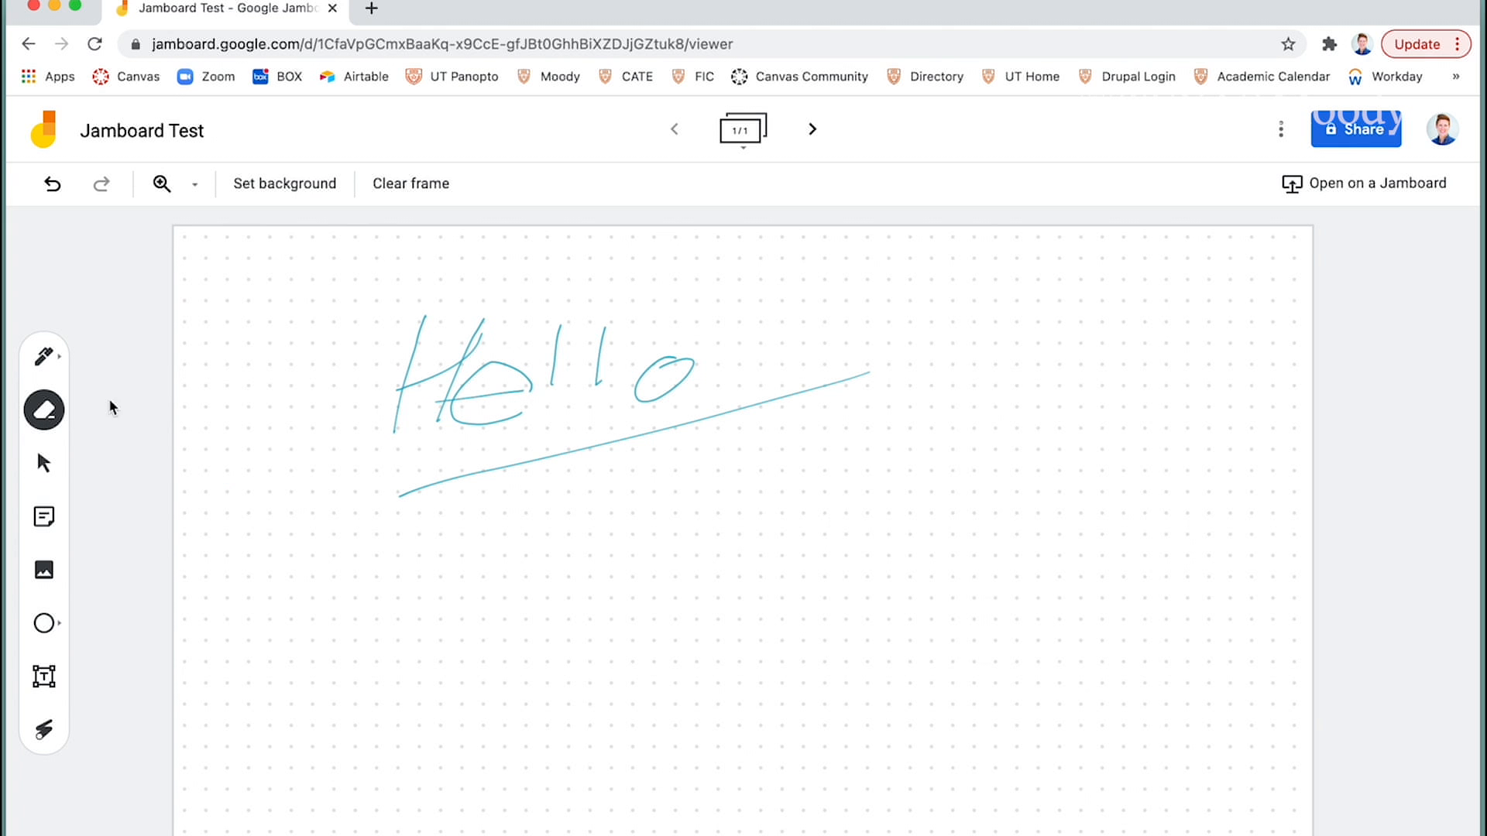
{"action": "left_click_drag", "start_coordinate": [886, 362], "coordinate": [735, 419]}
- Add a blue sticky note reading "Welcome to Jamboards!" and dismiss the entry for a further note
{"action": "left_click", "coordinate": [44, 516]}
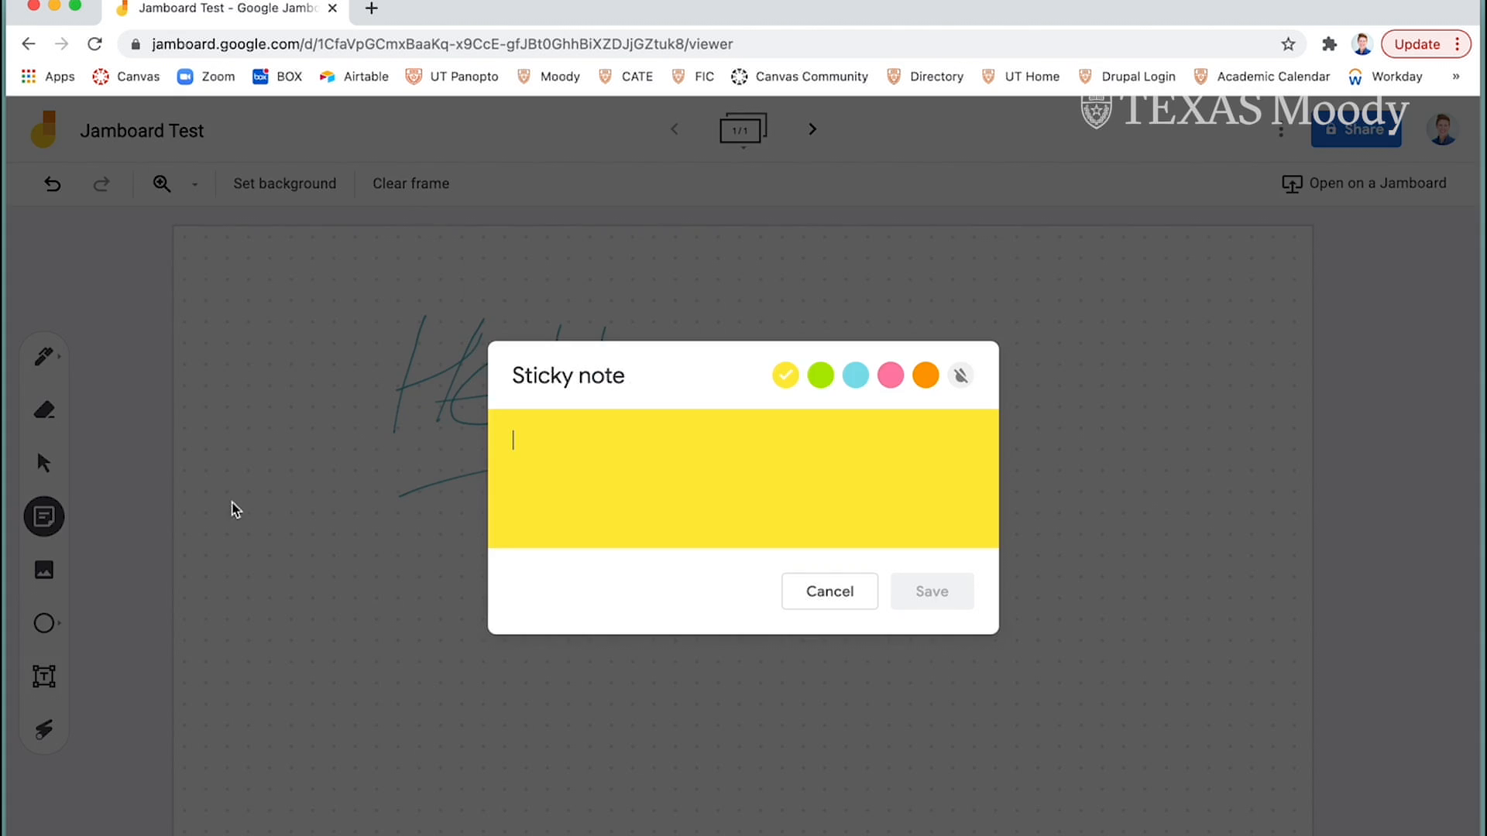
{"action": "left_click", "coordinate": [857, 380]}
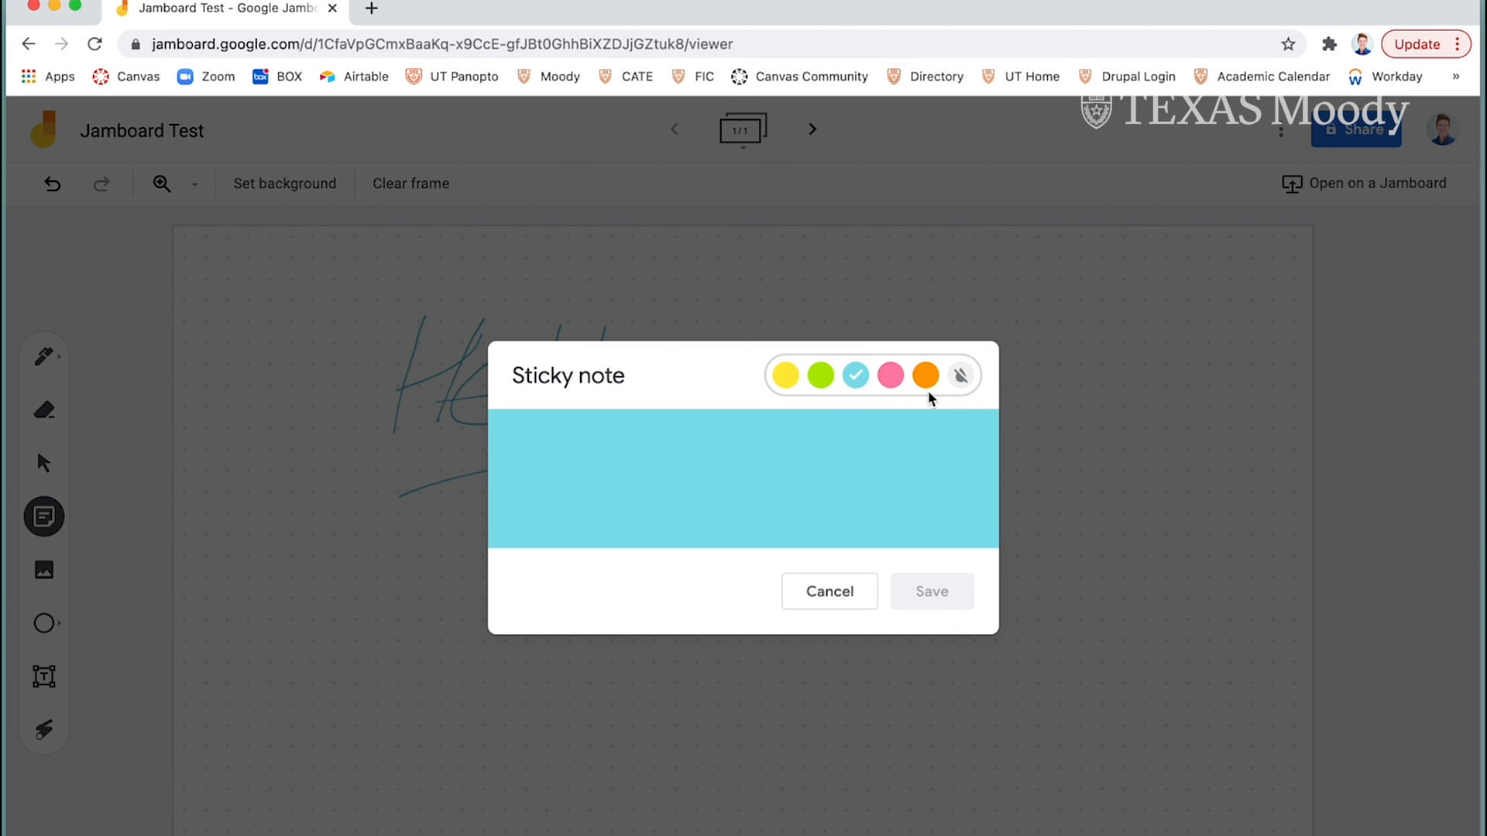
{"action": "left_click", "coordinate": [838, 439]}
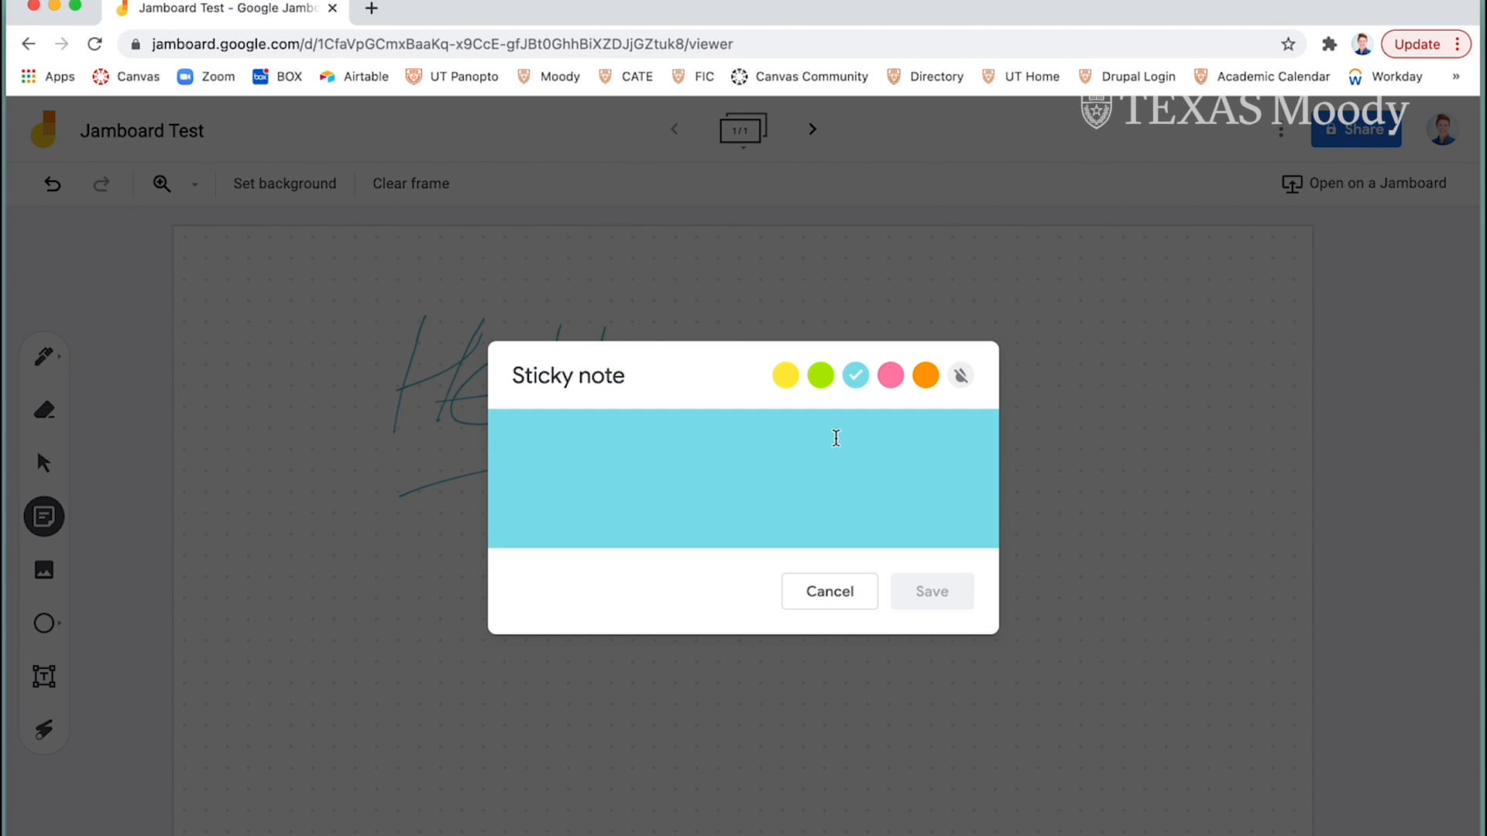
{"action": "type", "text": "Welcome to J"}
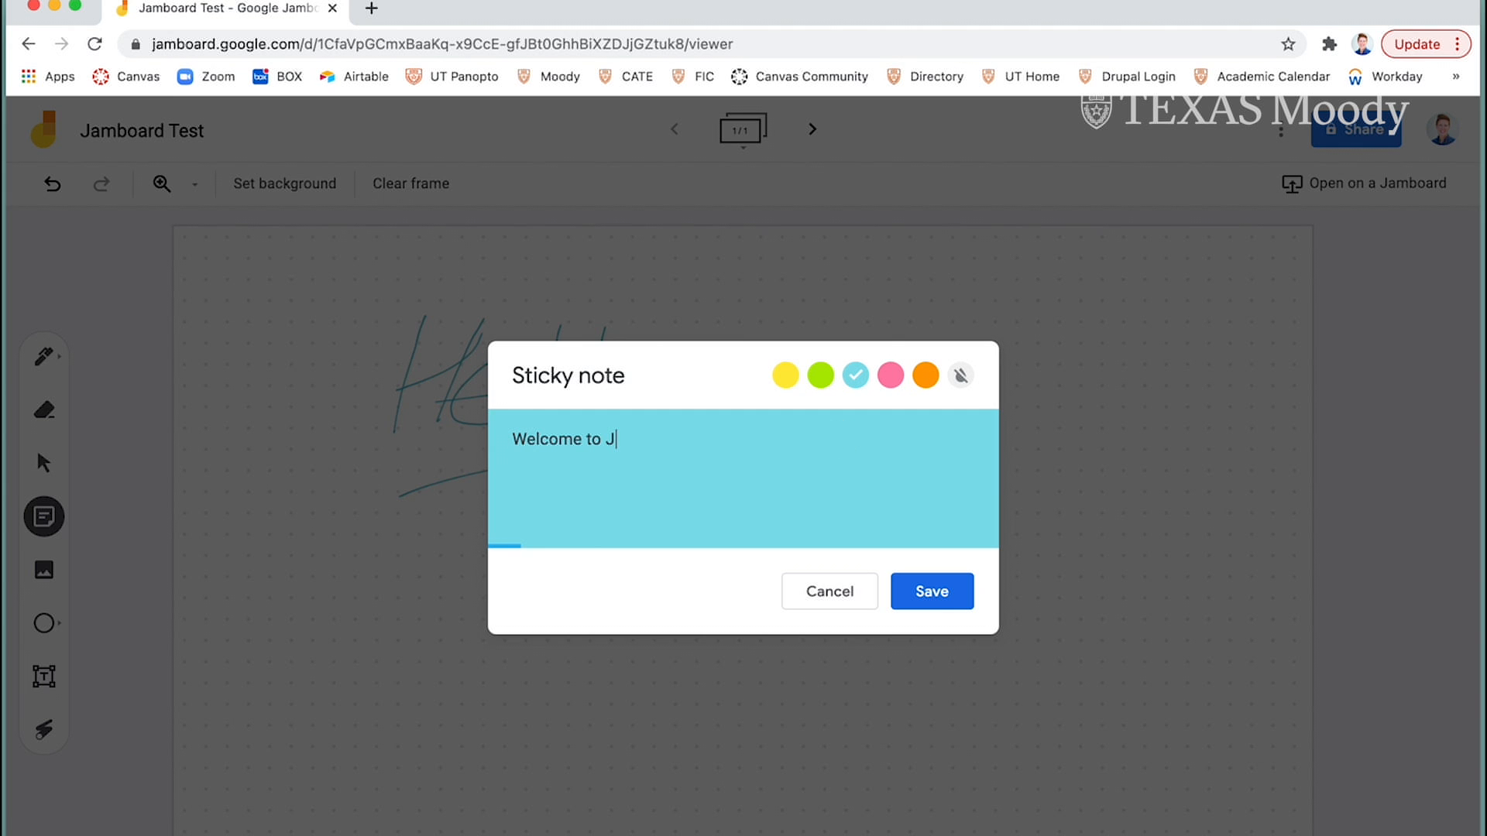
{"action": "type", "text": "amboards!"}
{"action": "left_click", "coordinate": [934, 591]}
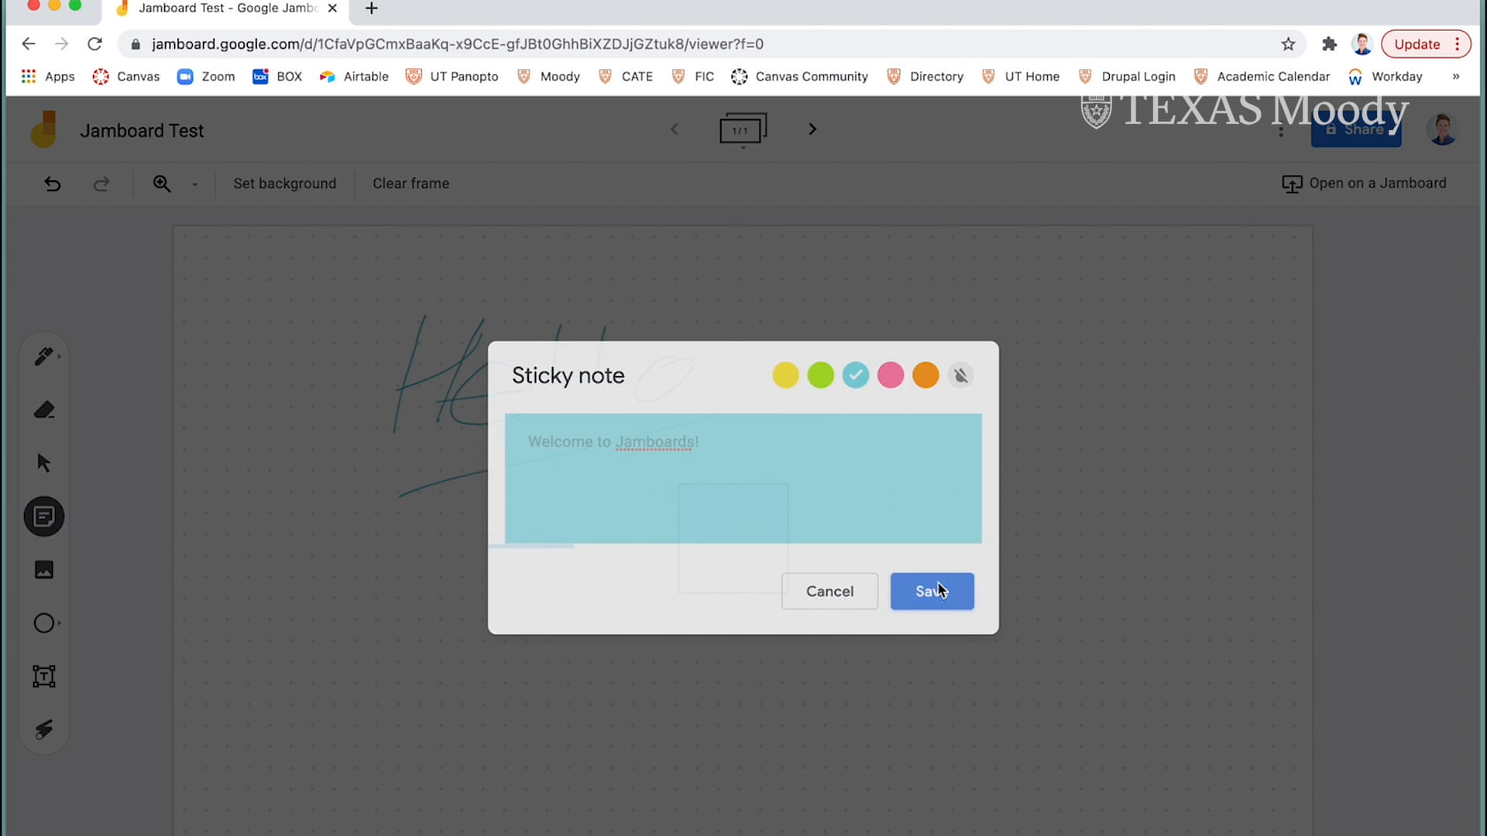
{"action": "left_click", "coordinate": [830, 591]}
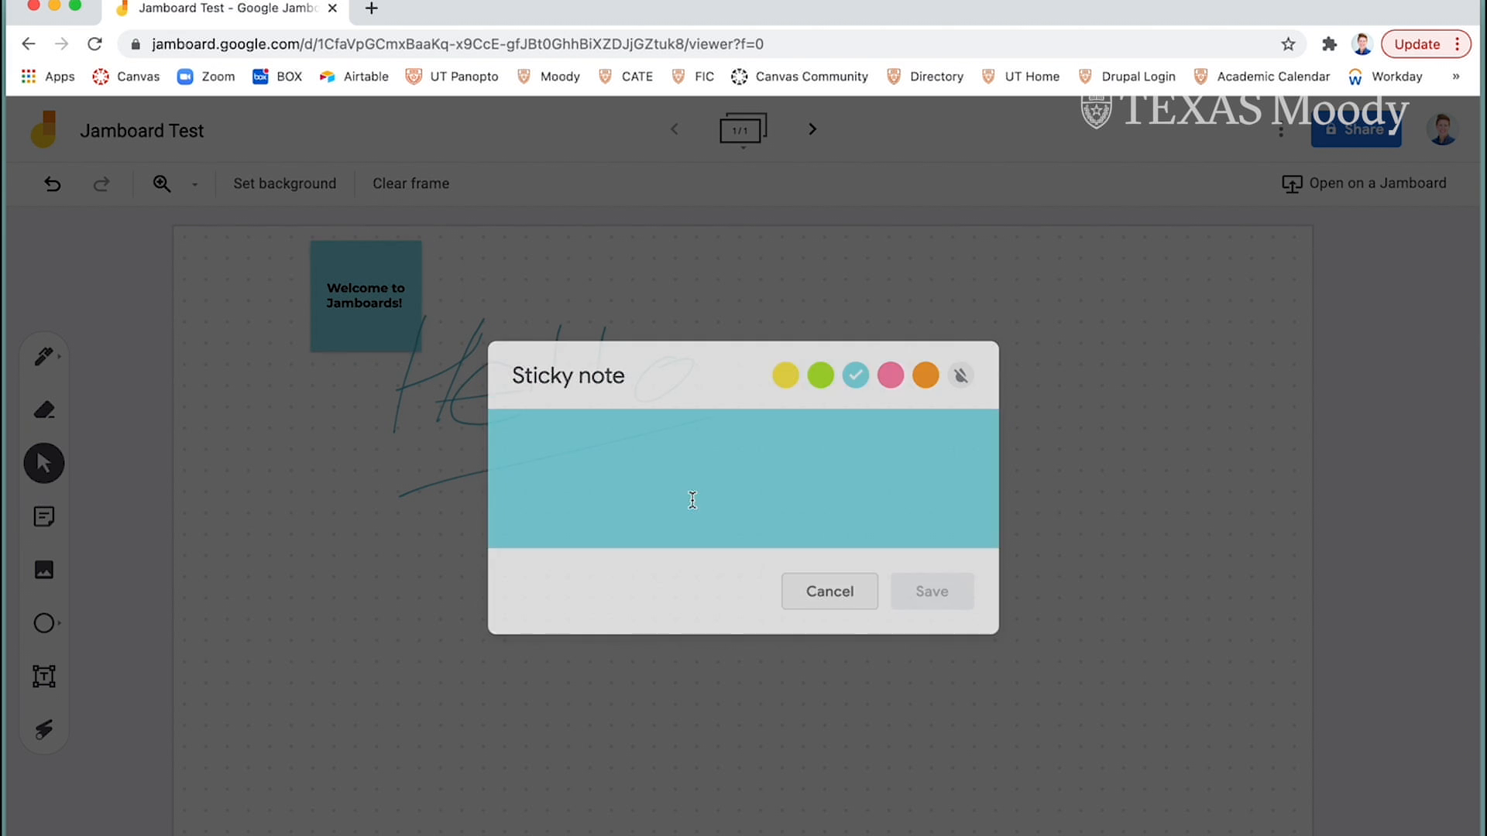
- Move the sticky note to the right of the frame below "Hello", enlarge it slightly and rotate it clockwise
{"action": "left_click_drag", "start_coordinate": [414, 299], "coordinate": [1022, 366]}
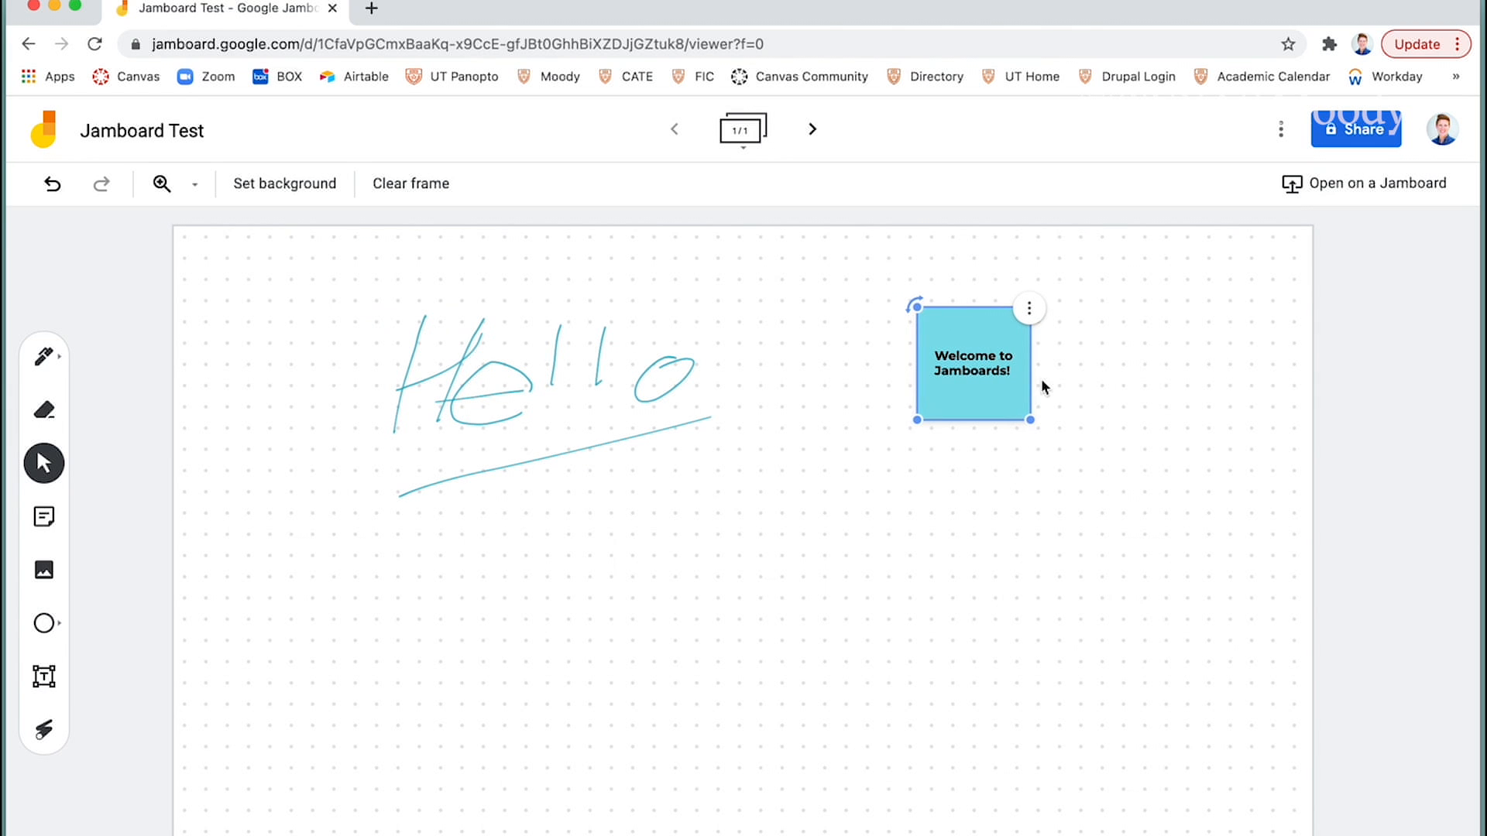
{"action": "left_click_drag", "start_coordinate": [916, 416], "coordinate": [883, 451]}
{"action": "left_click_drag", "start_coordinate": [1012, 385], "coordinate": [1019, 654]}
{"action": "left_click_drag", "start_coordinate": [895, 581], "coordinate": [944, 552]}
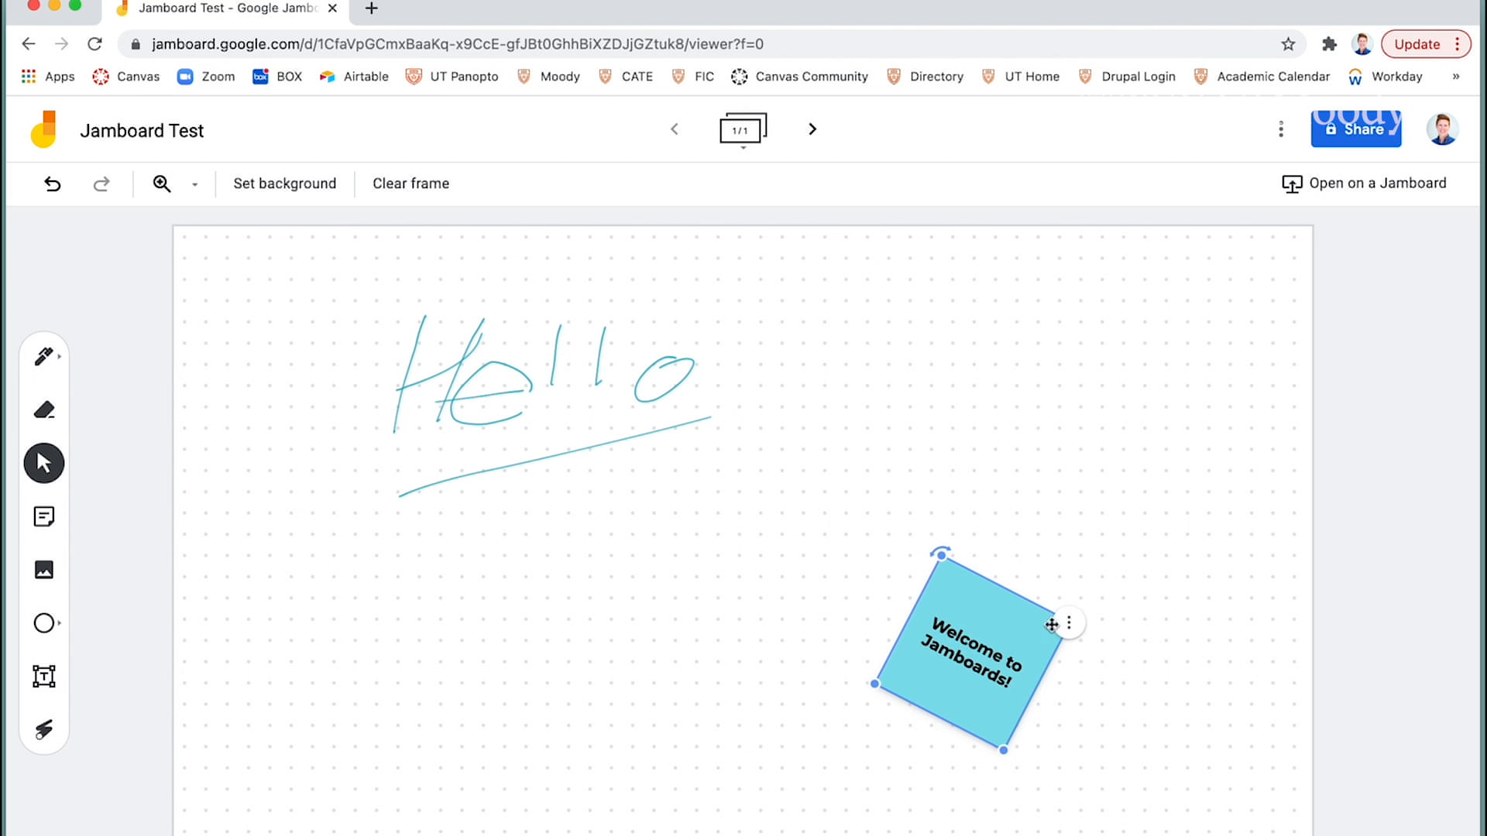
{"action": "left_click", "coordinate": [1069, 619]}
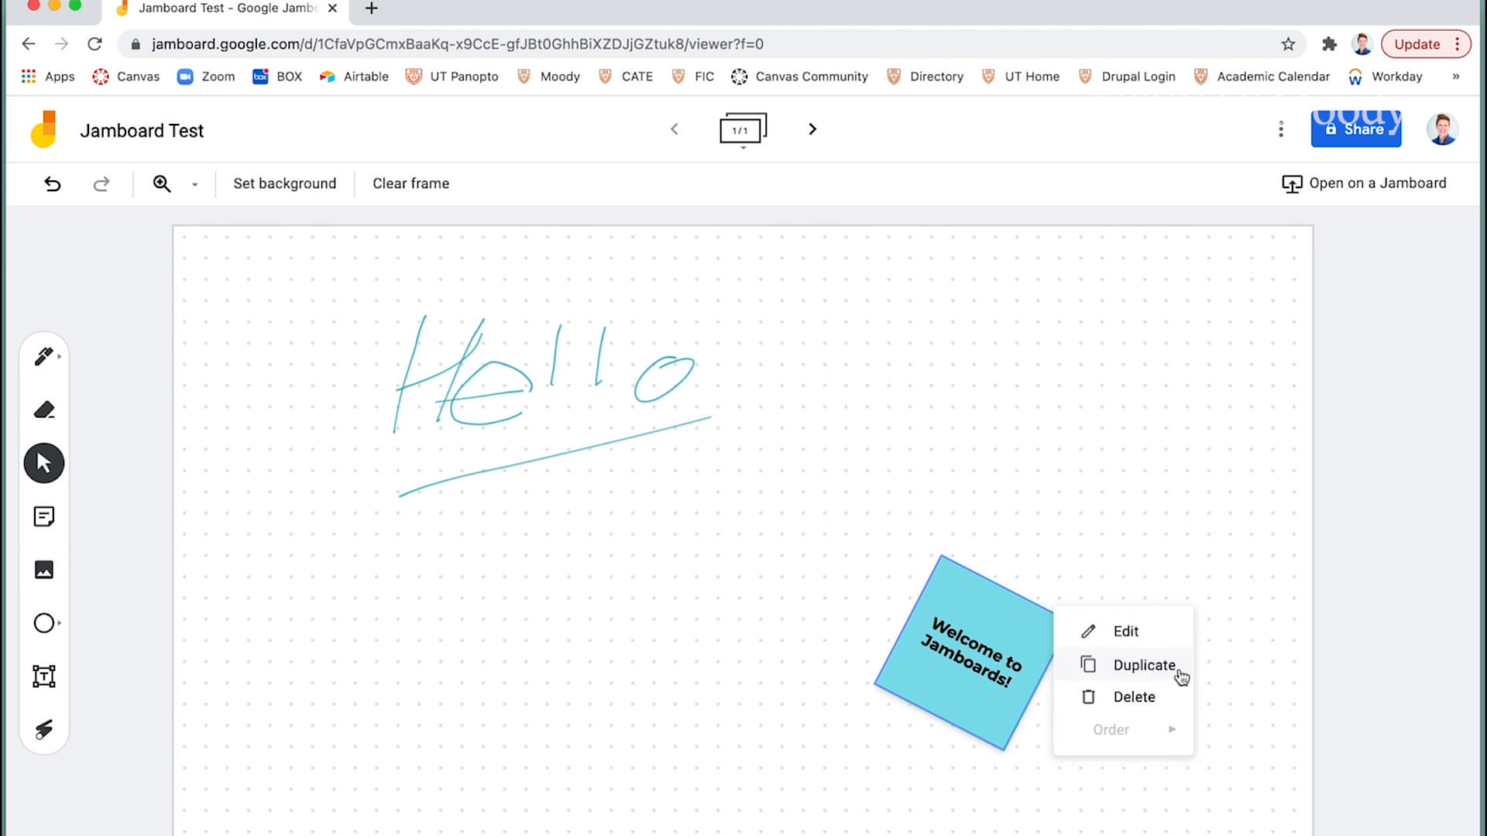
{"action": "left_click", "coordinate": [1143, 530]}
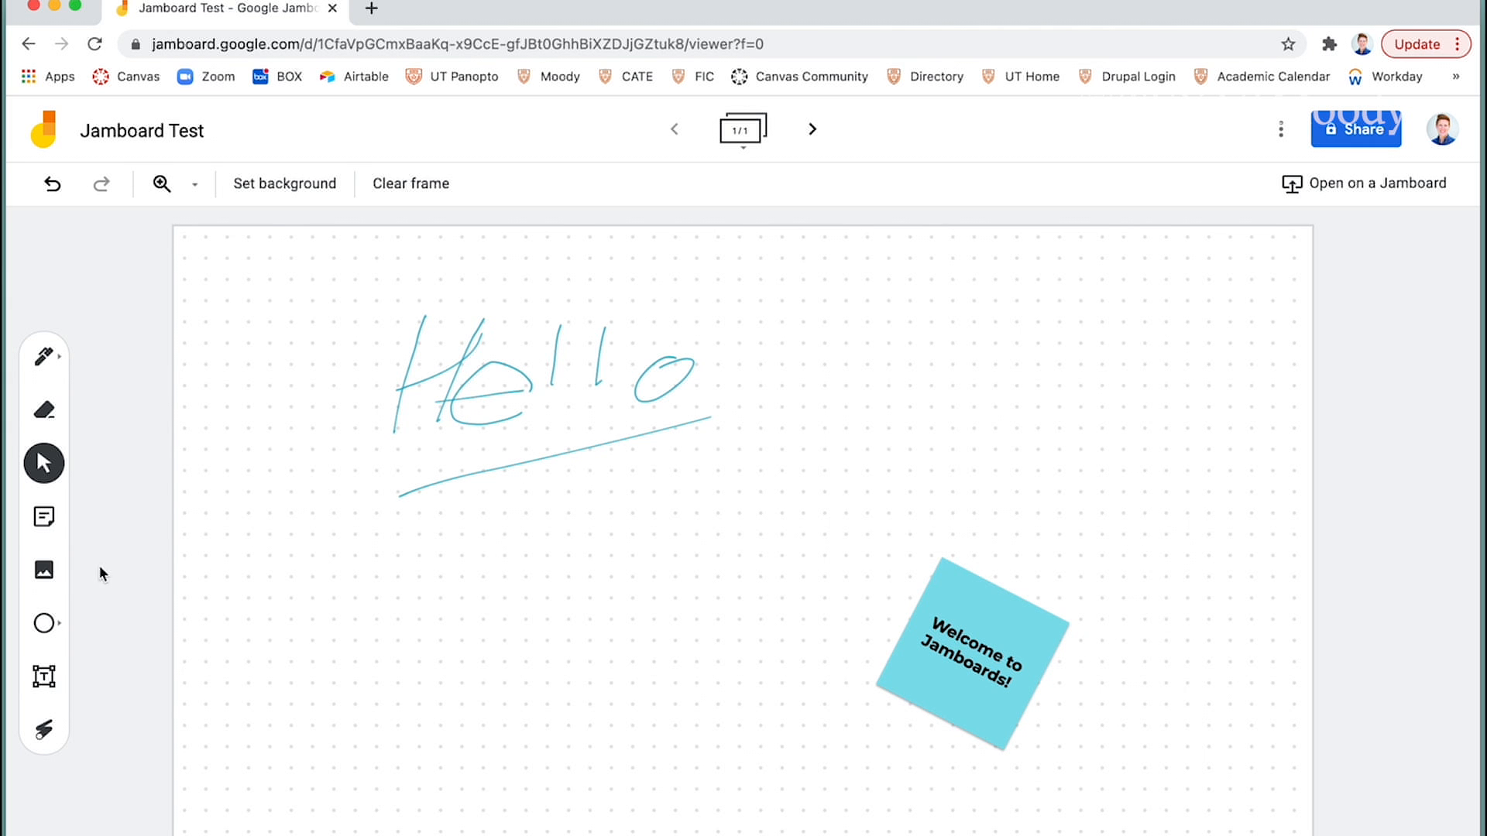
- Search Google Images for "puppies" and insert the photo of two tan puppies standing side by side
{"action": "left_click", "coordinate": [43, 573]}
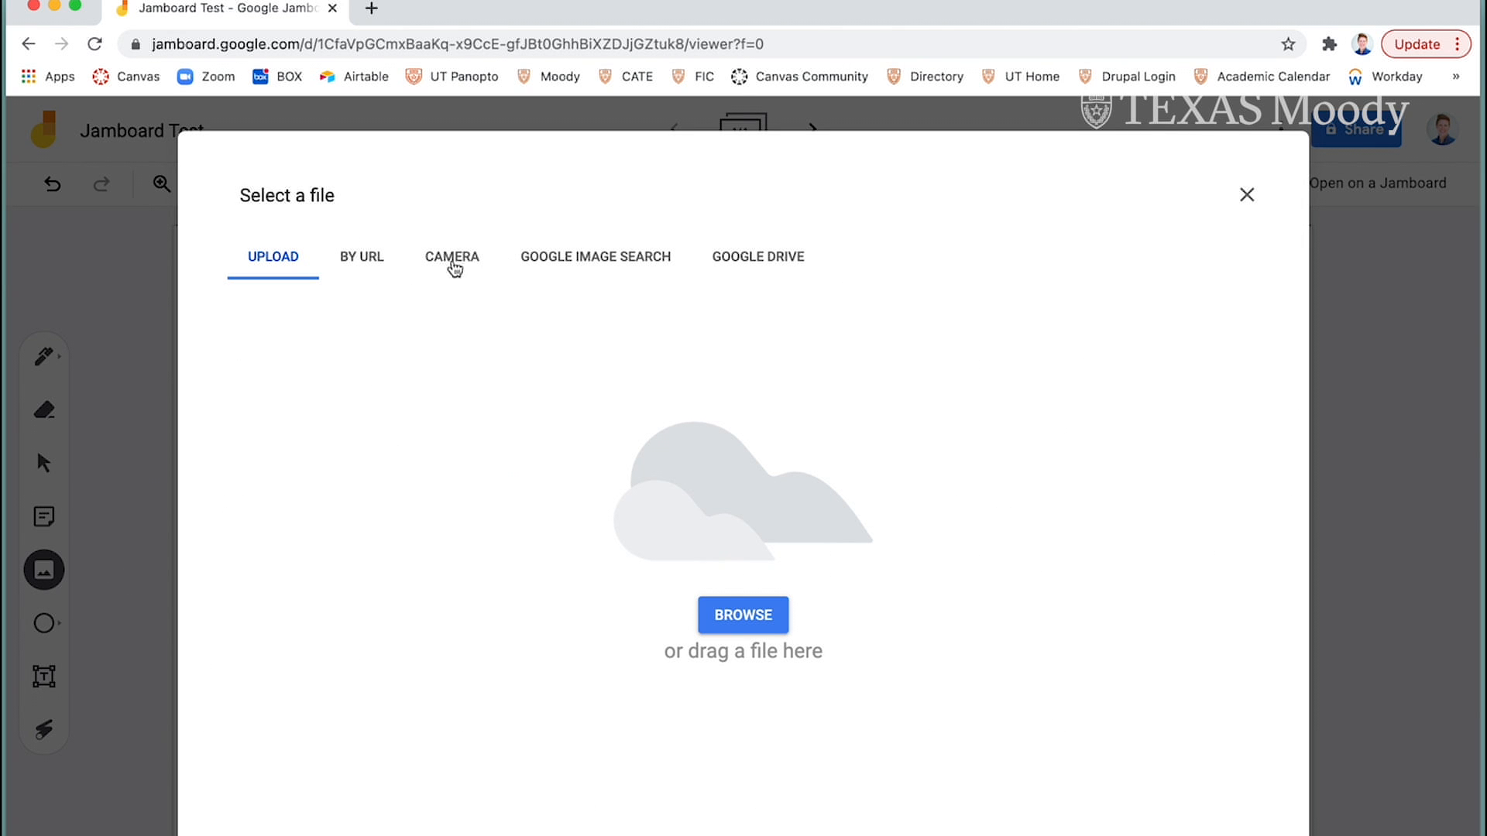
{"action": "left_click", "coordinate": [604, 254]}
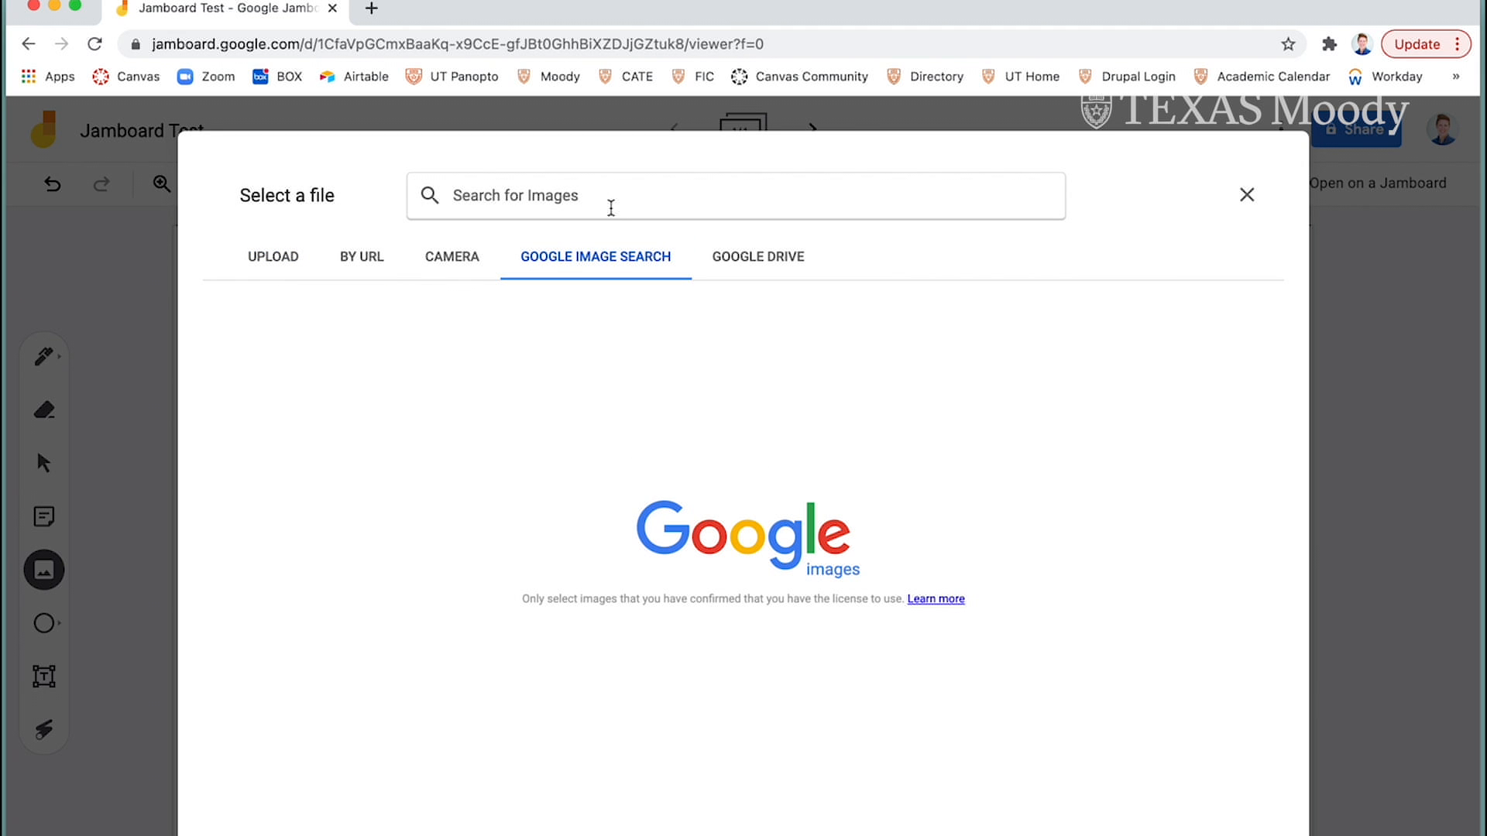
{"action": "type", "text": "puppies"}
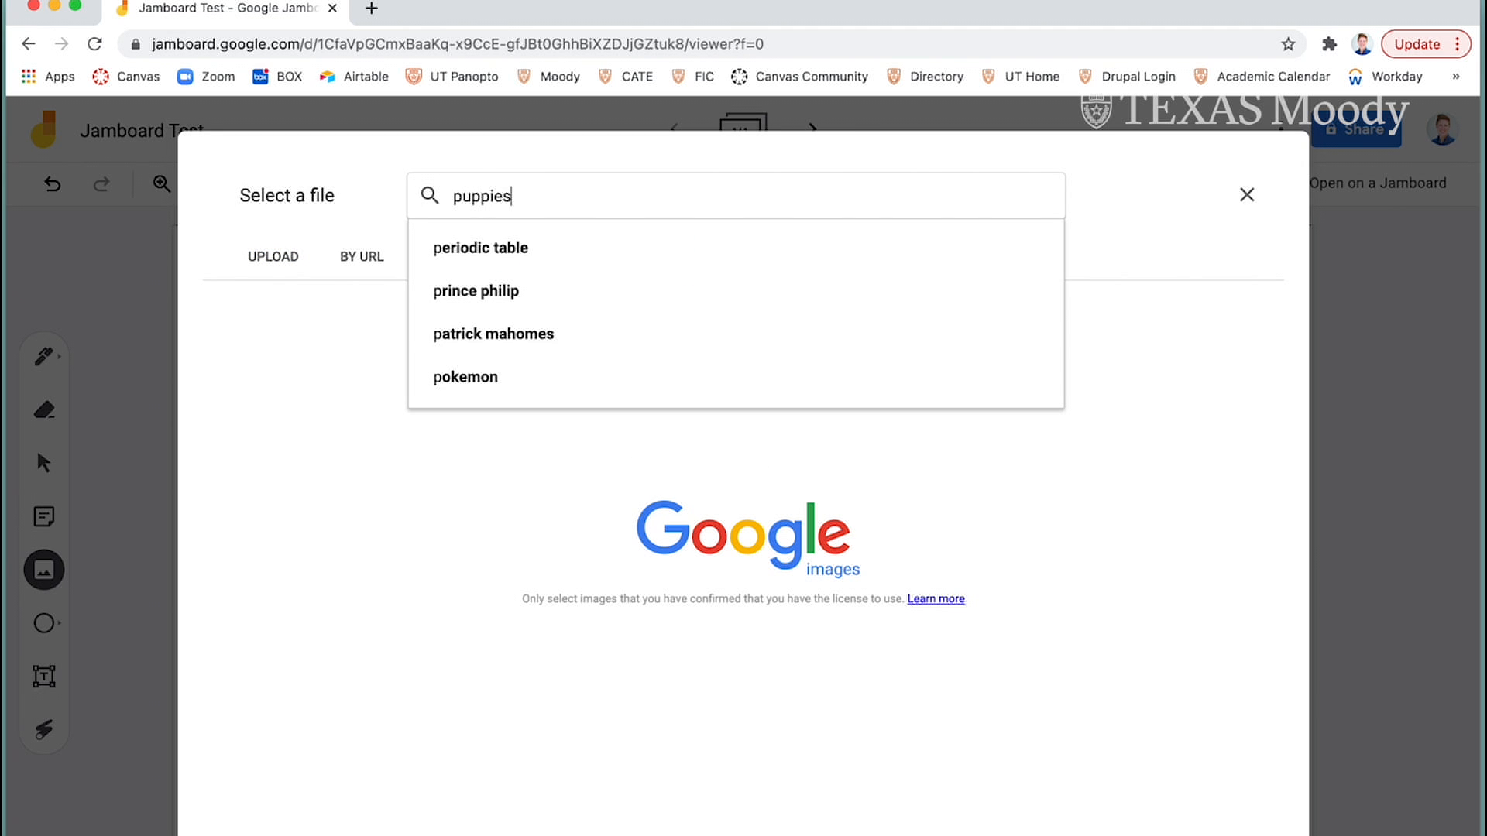
{"action": "key", "text": "Return"}
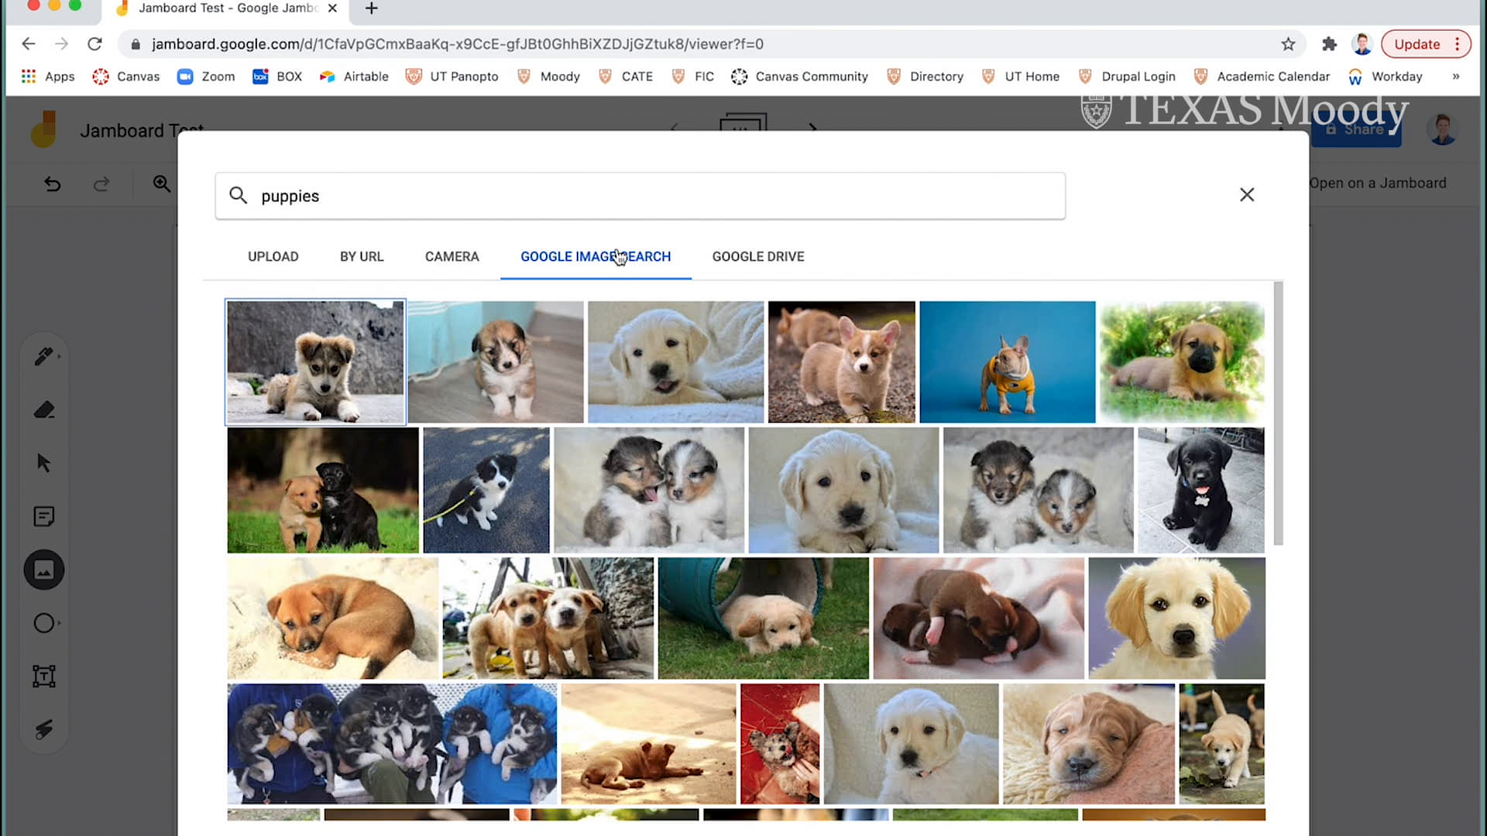
{"action": "left_click", "coordinate": [612, 618]}
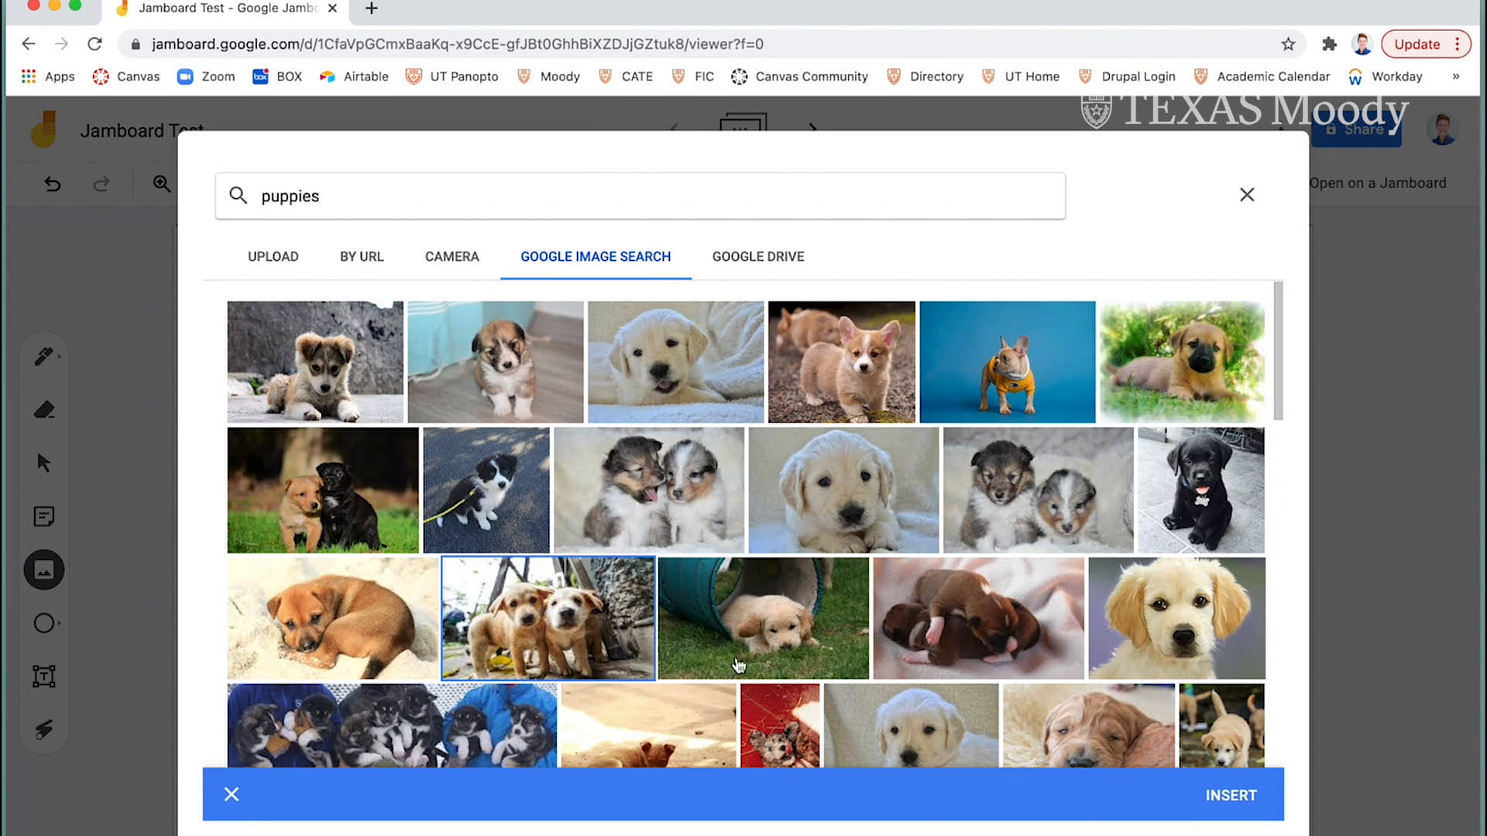
{"action": "left_click", "coordinate": [1237, 800]}
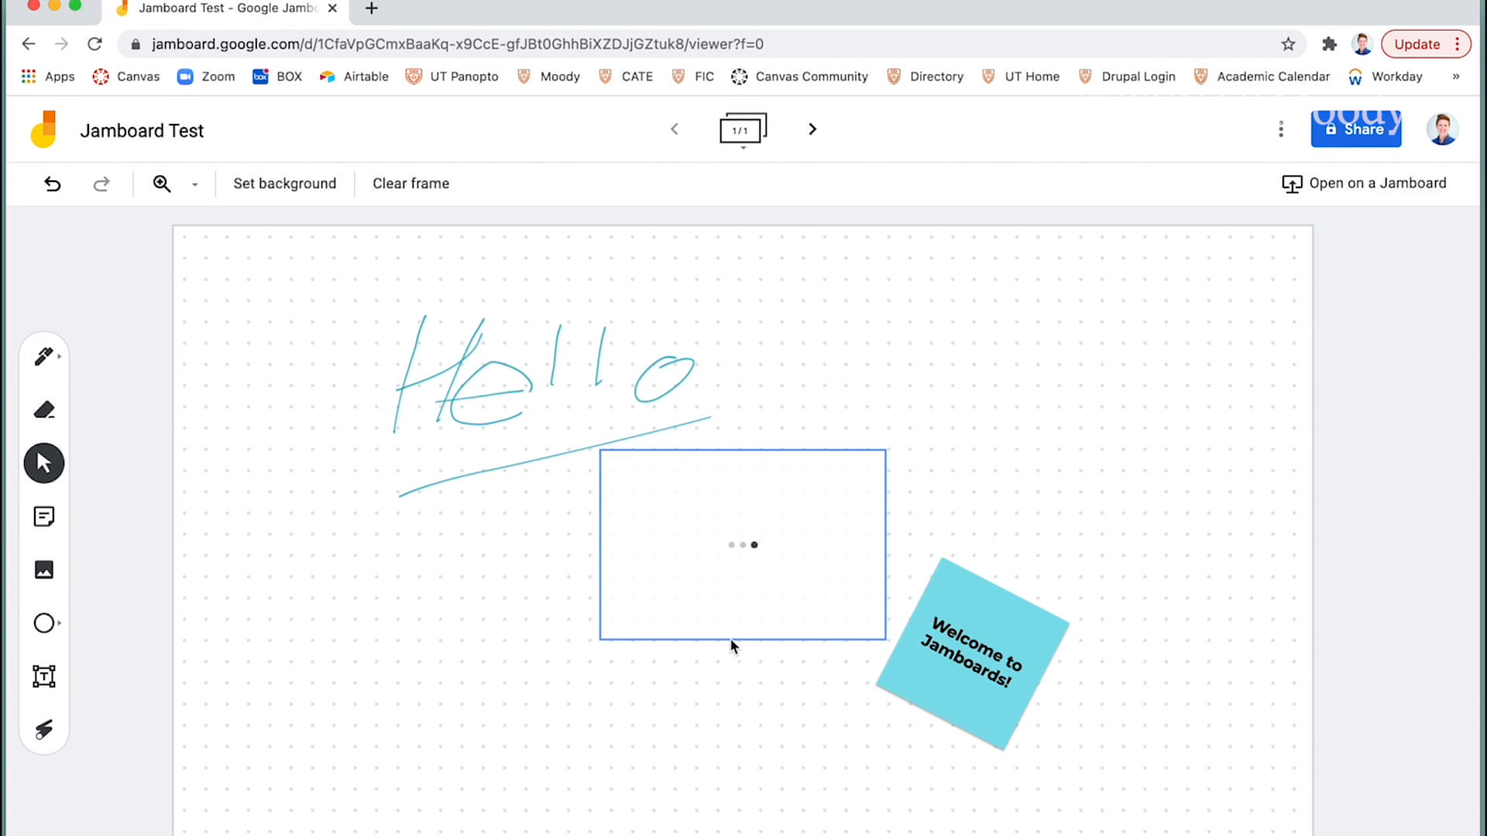
- Move the puppy photo above the sticky note, right of "Hello", and enlarge it slightly
{"action": "left_click", "coordinate": [732, 592]}
{"action": "left_click_drag", "start_coordinate": [711, 568], "coordinate": [1040, 380]}
{"action": "left_click_drag", "start_coordinate": [930, 452], "coordinate": [889, 492]}
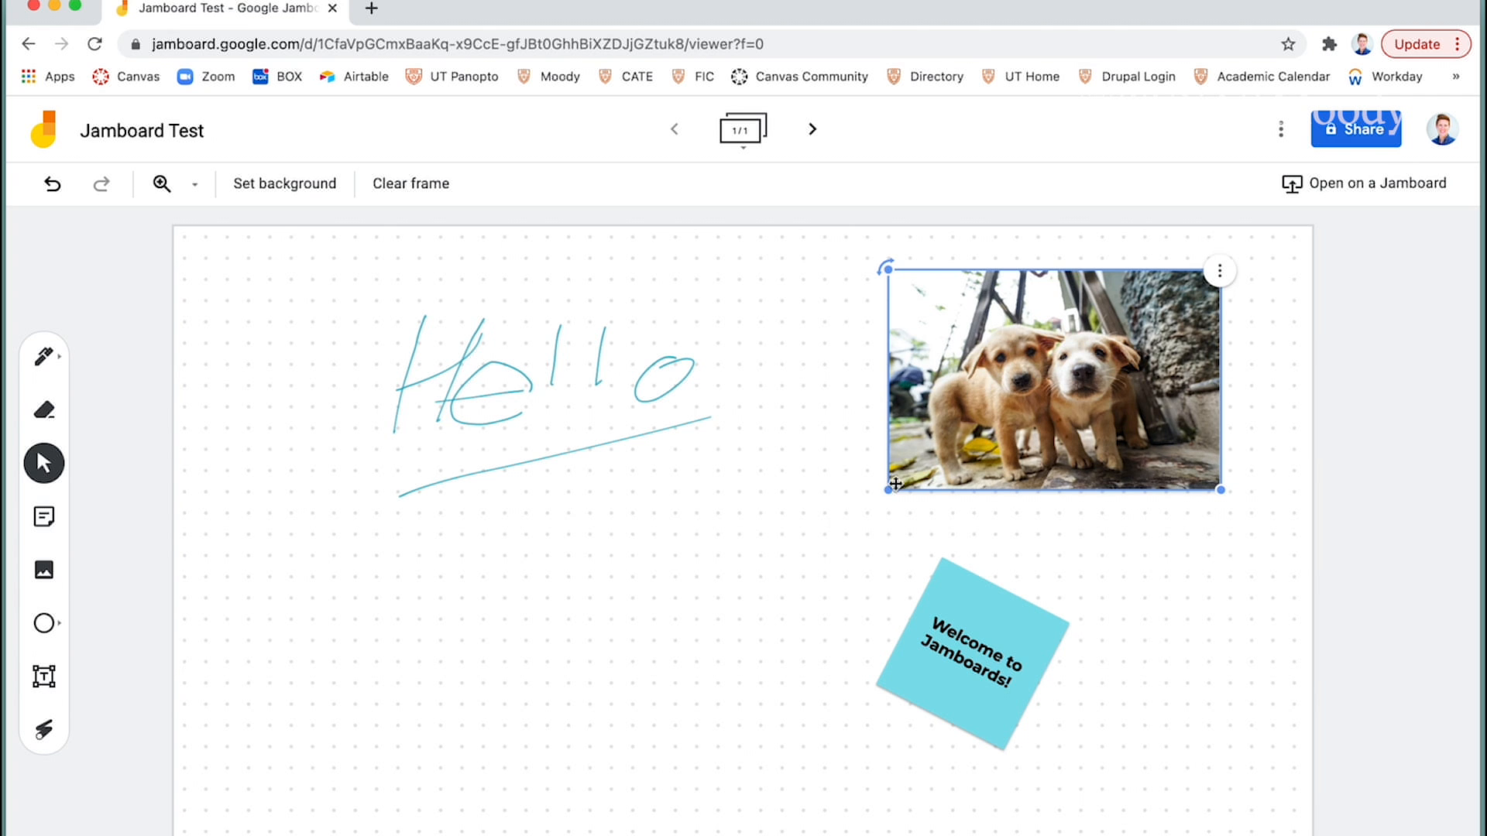
- Draw a long arrow shape below "Hello", pointing right toward the sticky note
{"action": "left_click", "coordinate": [56, 632]}
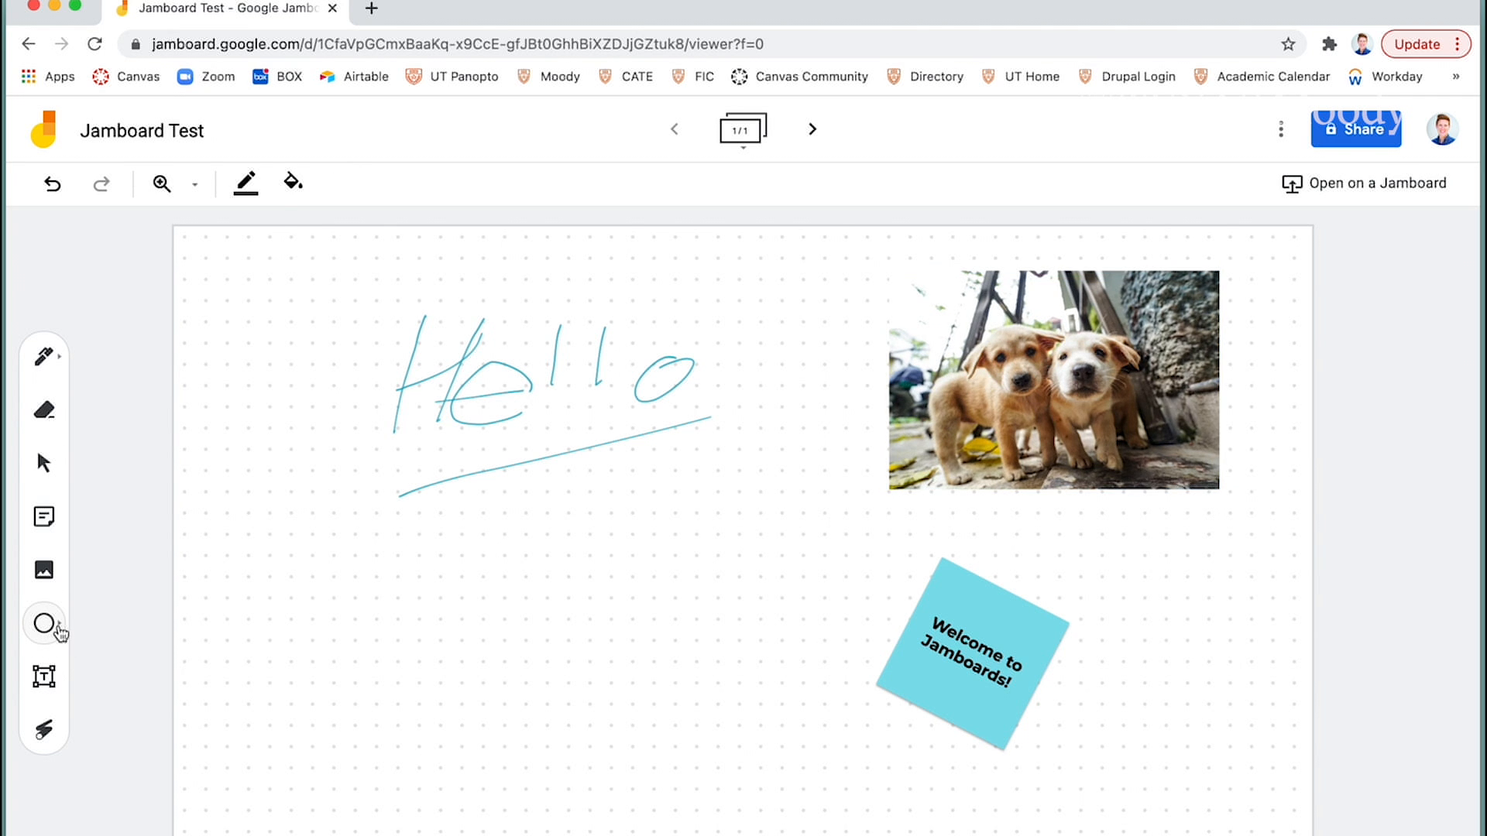
{"action": "left_click", "coordinate": [58, 632]}
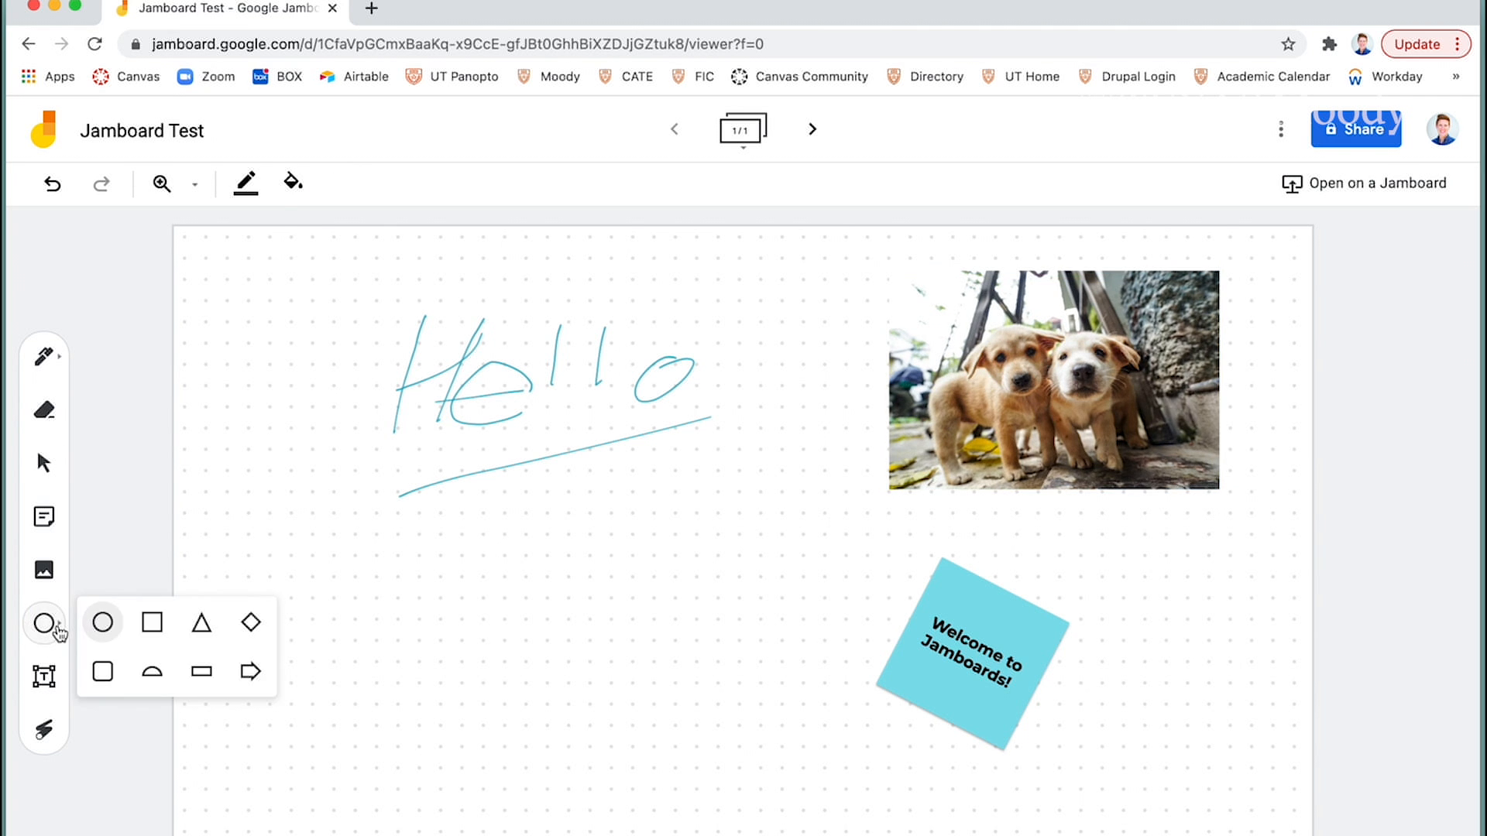
{"action": "left_click", "coordinate": [248, 671]}
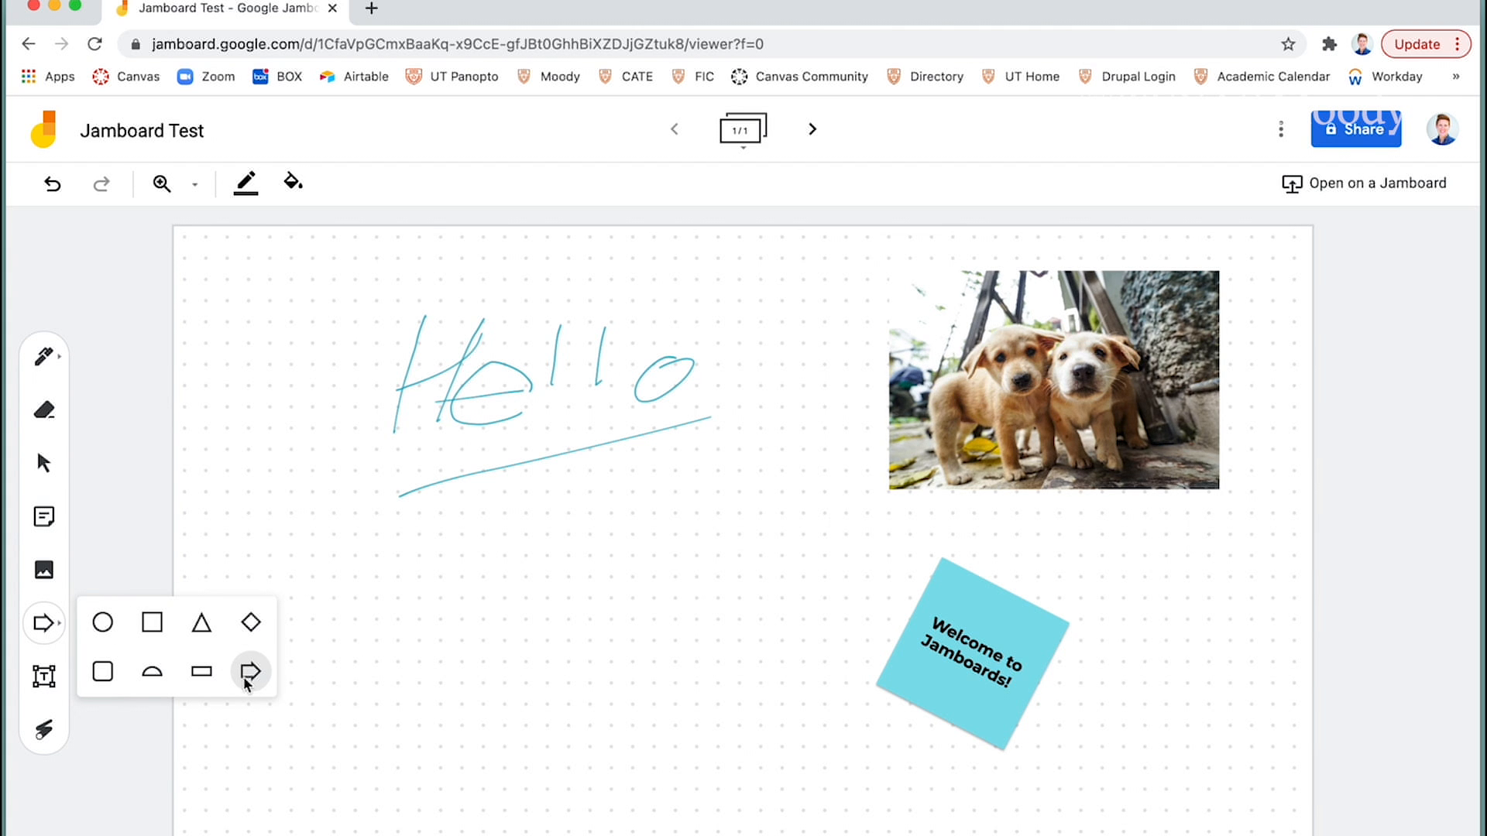
{"action": "left_click_drag", "start_coordinate": [393, 575], "coordinate": [783, 651]}
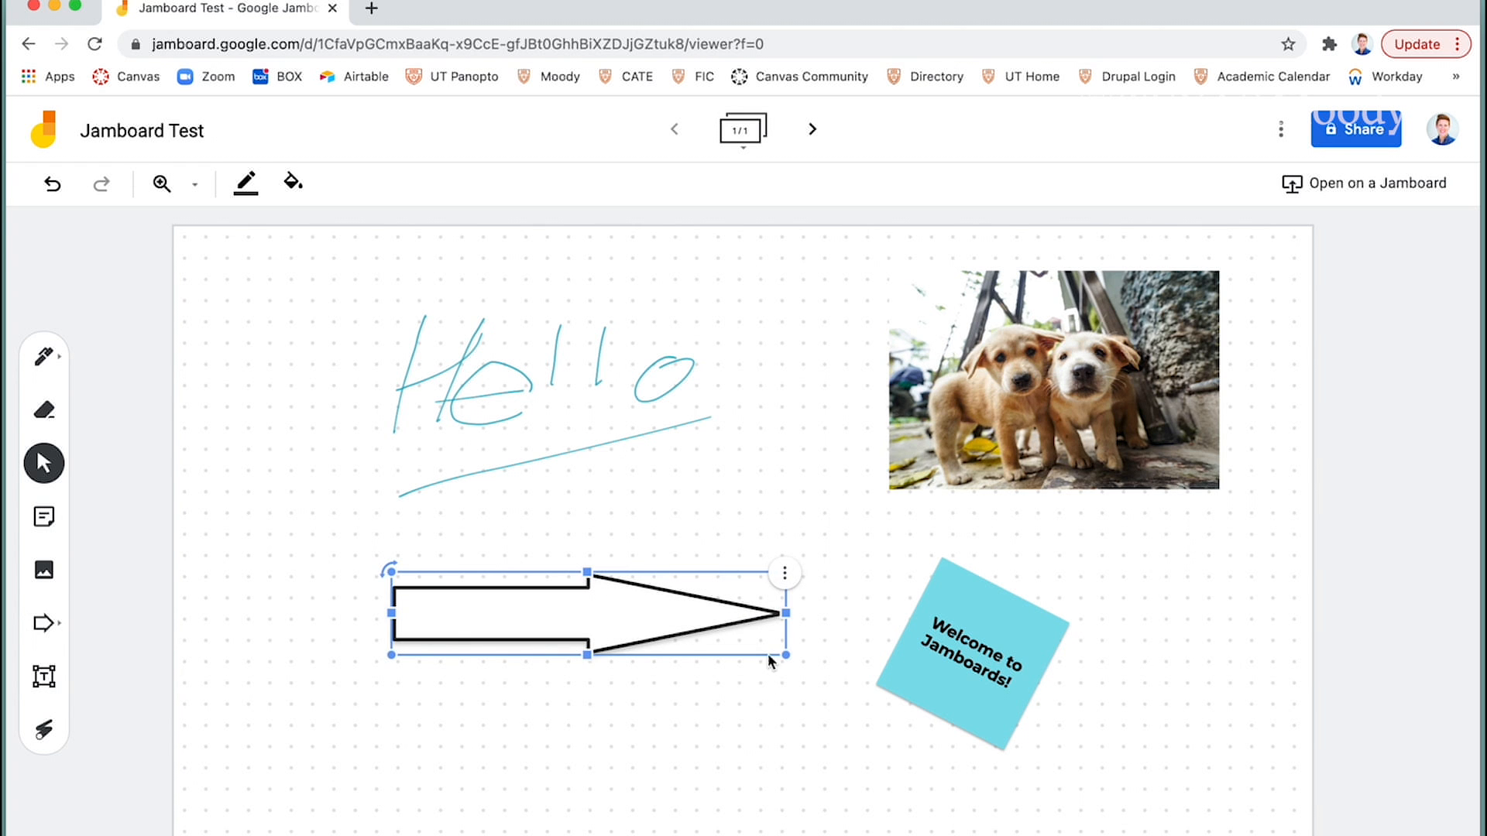
{"action": "left_click", "coordinate": [757, 712]}
{"action": "left_click", "coordinate": [453, 651]}
{"action": "left_click", "coordinate": [618, 710]}
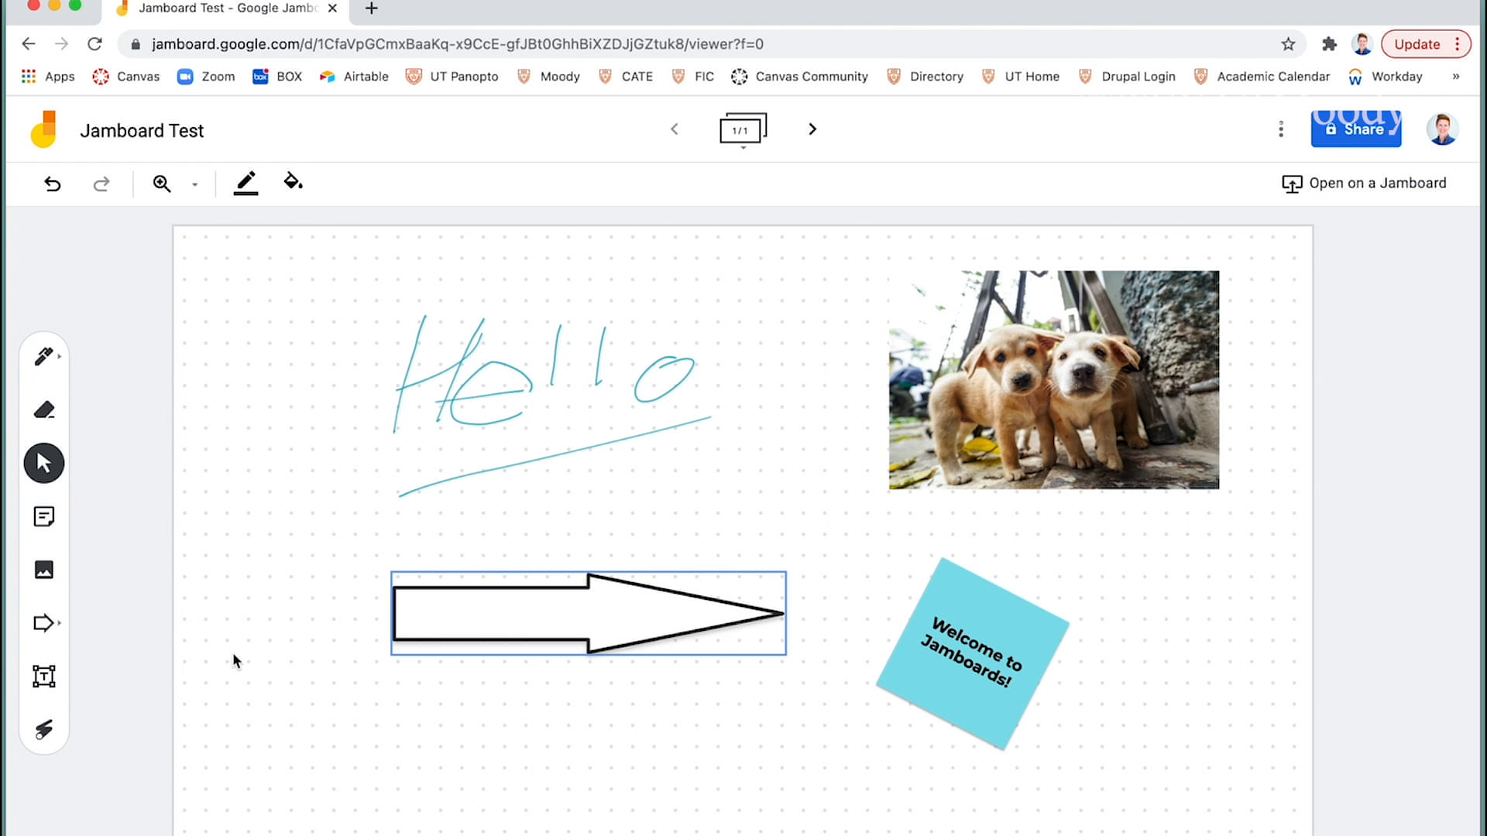
- Add a text box below the left part of the arrow reading "Jamboards are so fun!"
{"action": "left_click", "coordinate": [48, 680]}
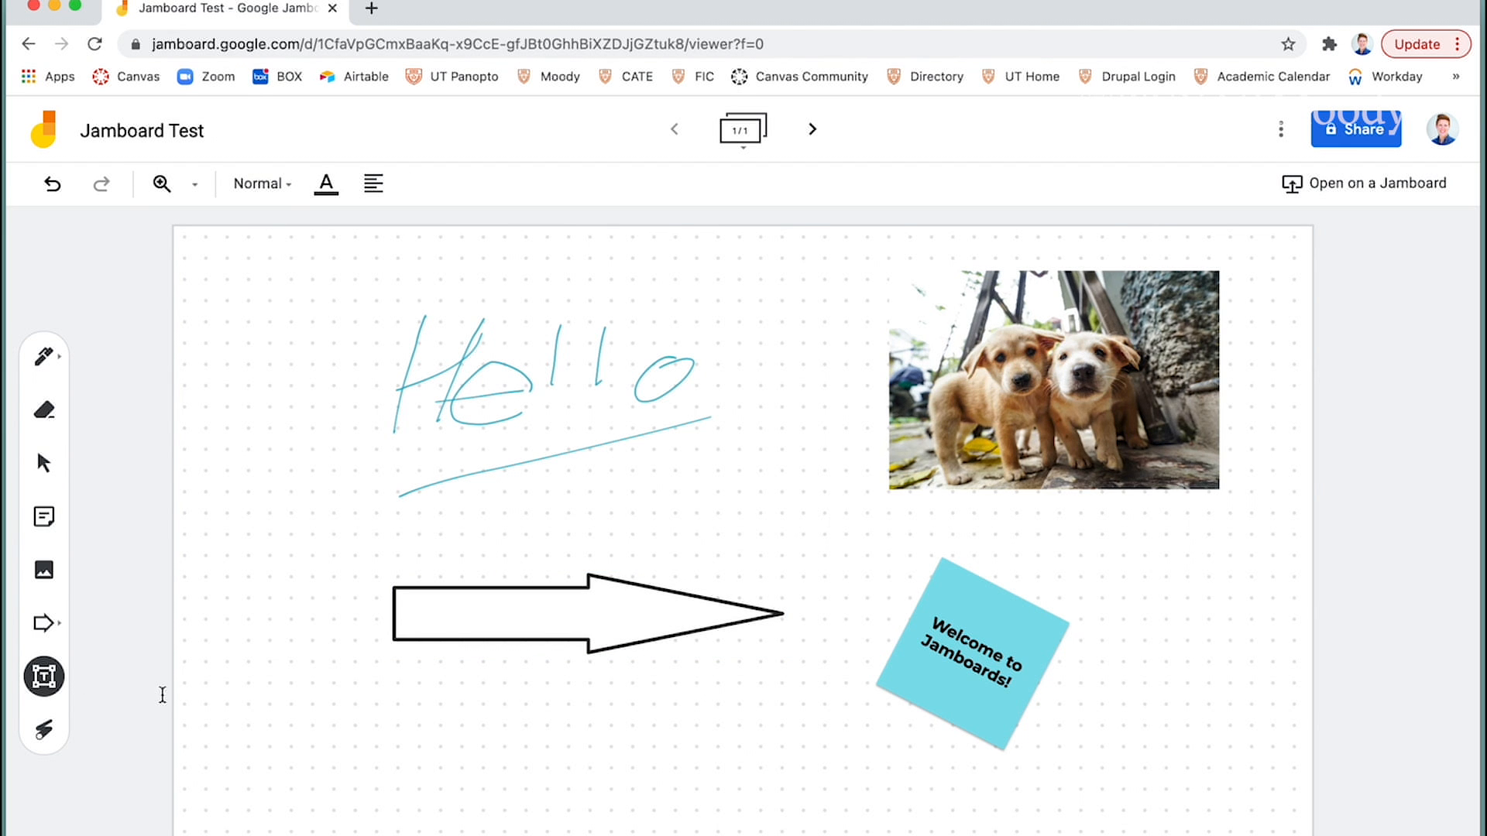
{"action": "left_click", "coordinate": [295, 699]}
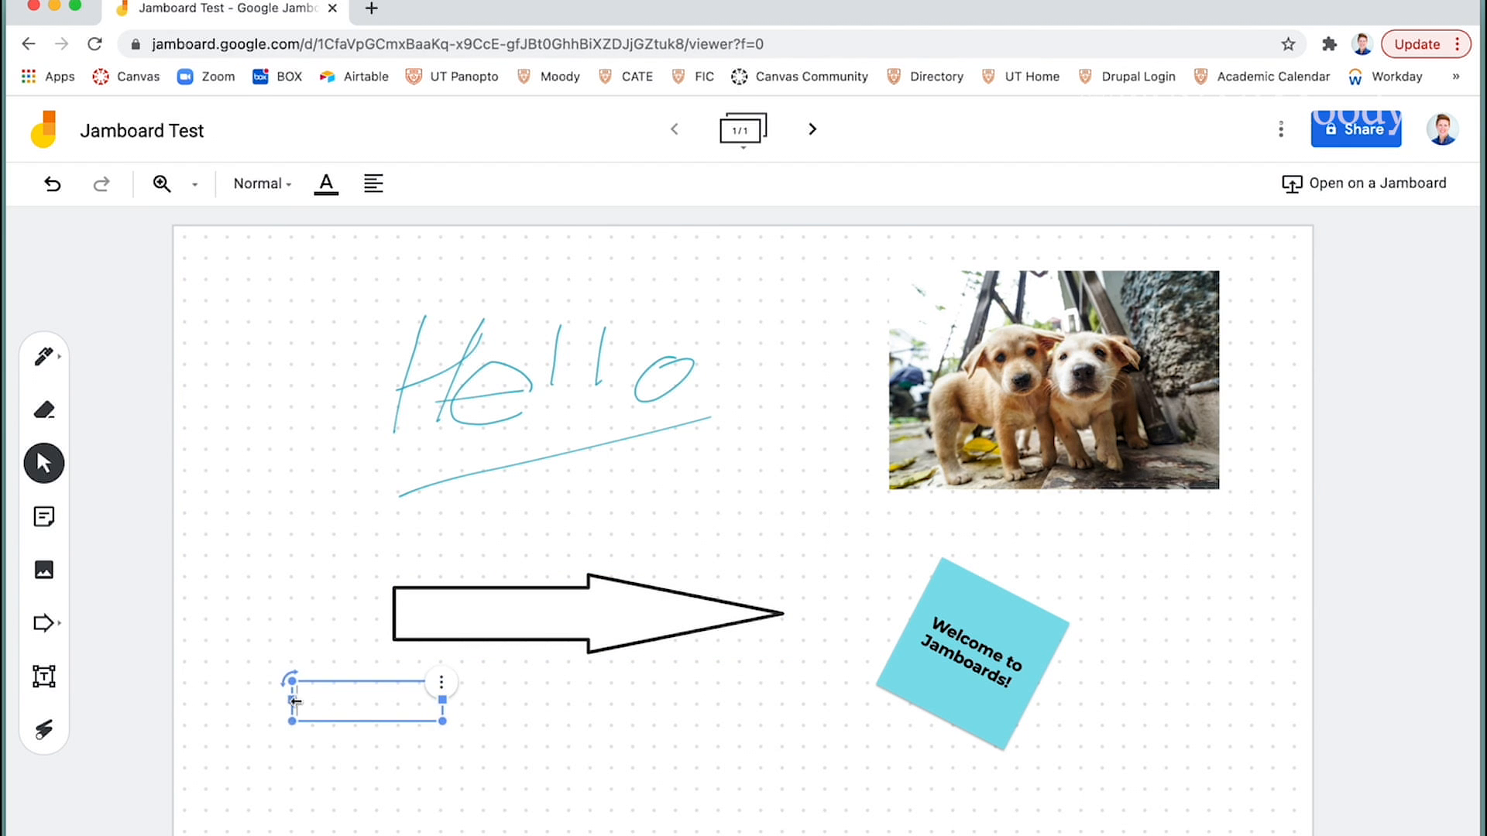
{"action": "type", "text": "Jamboards are so fun!"}
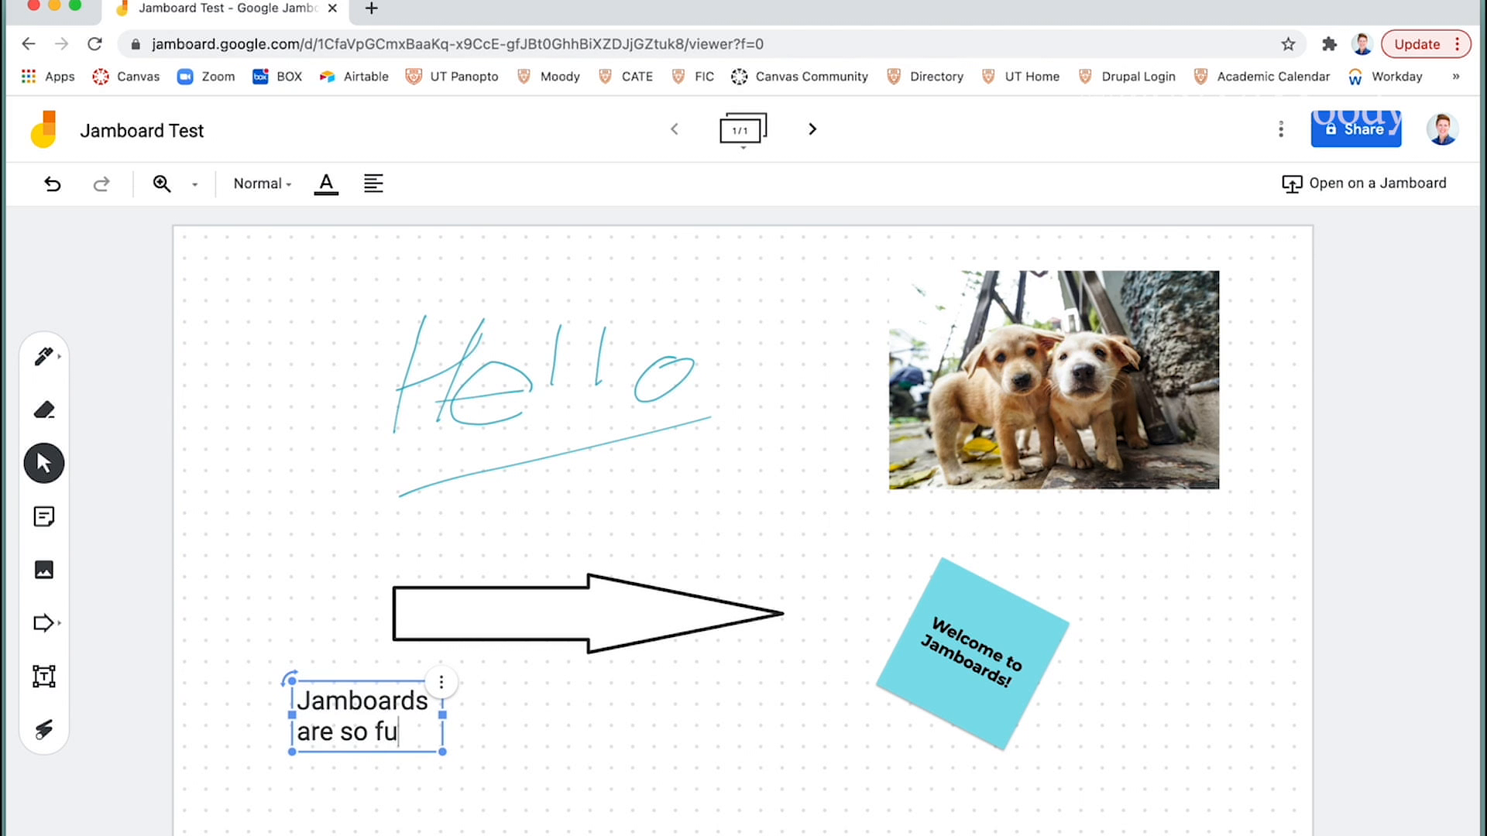
{"action": "left_click", "coordinate": [577, 767]}
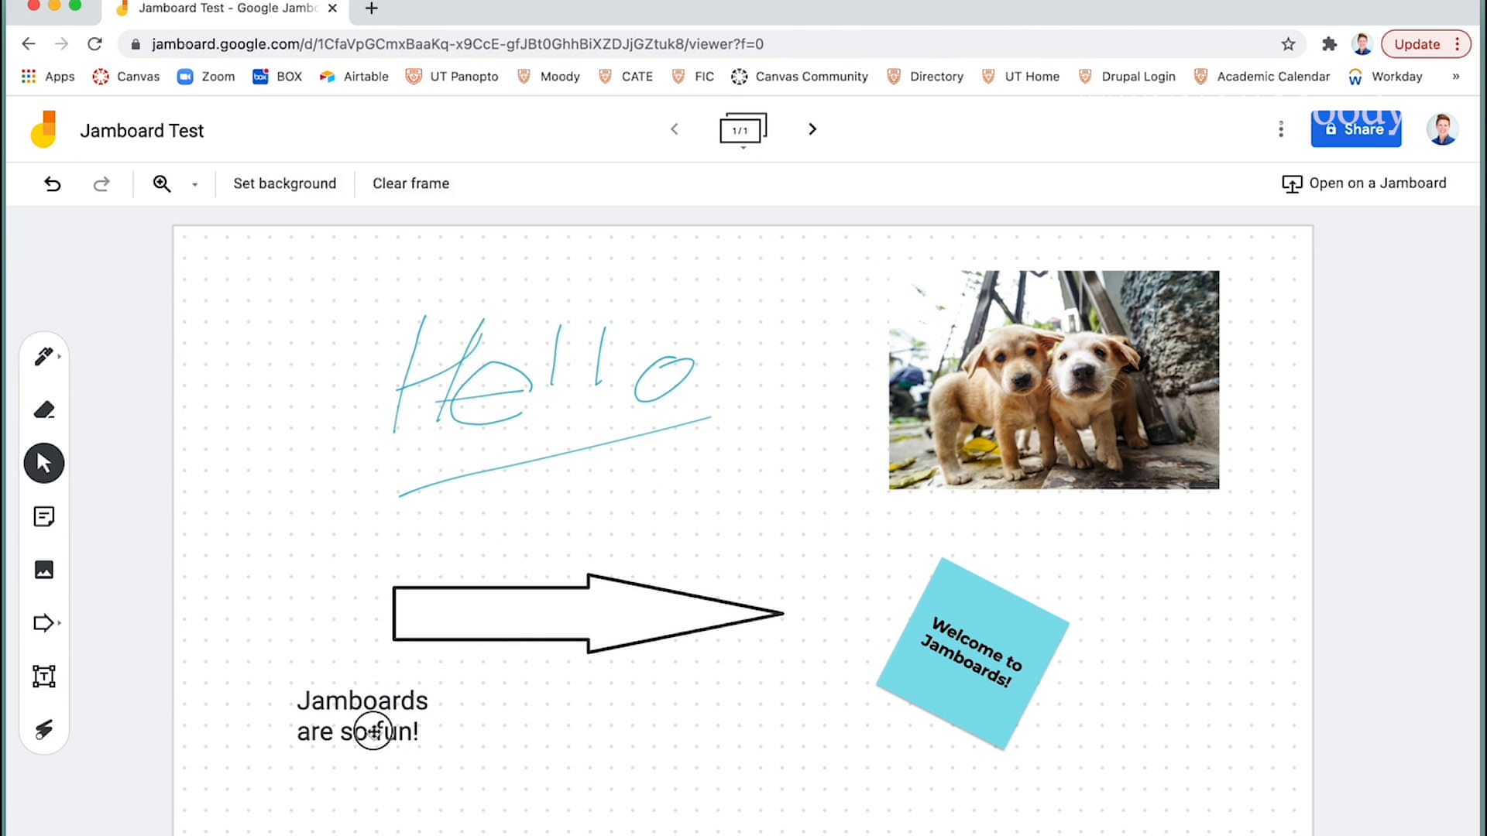
- Widen the "Jamboards are so fun!" text box so its text fits on one line, and shift it slightly down below the arrow
{"action": "left_click", "coordinate": [375, 730]}
{"action": "left_click_drag", "start_coordinate": [442, 715], "coordinate": [530, 703]}
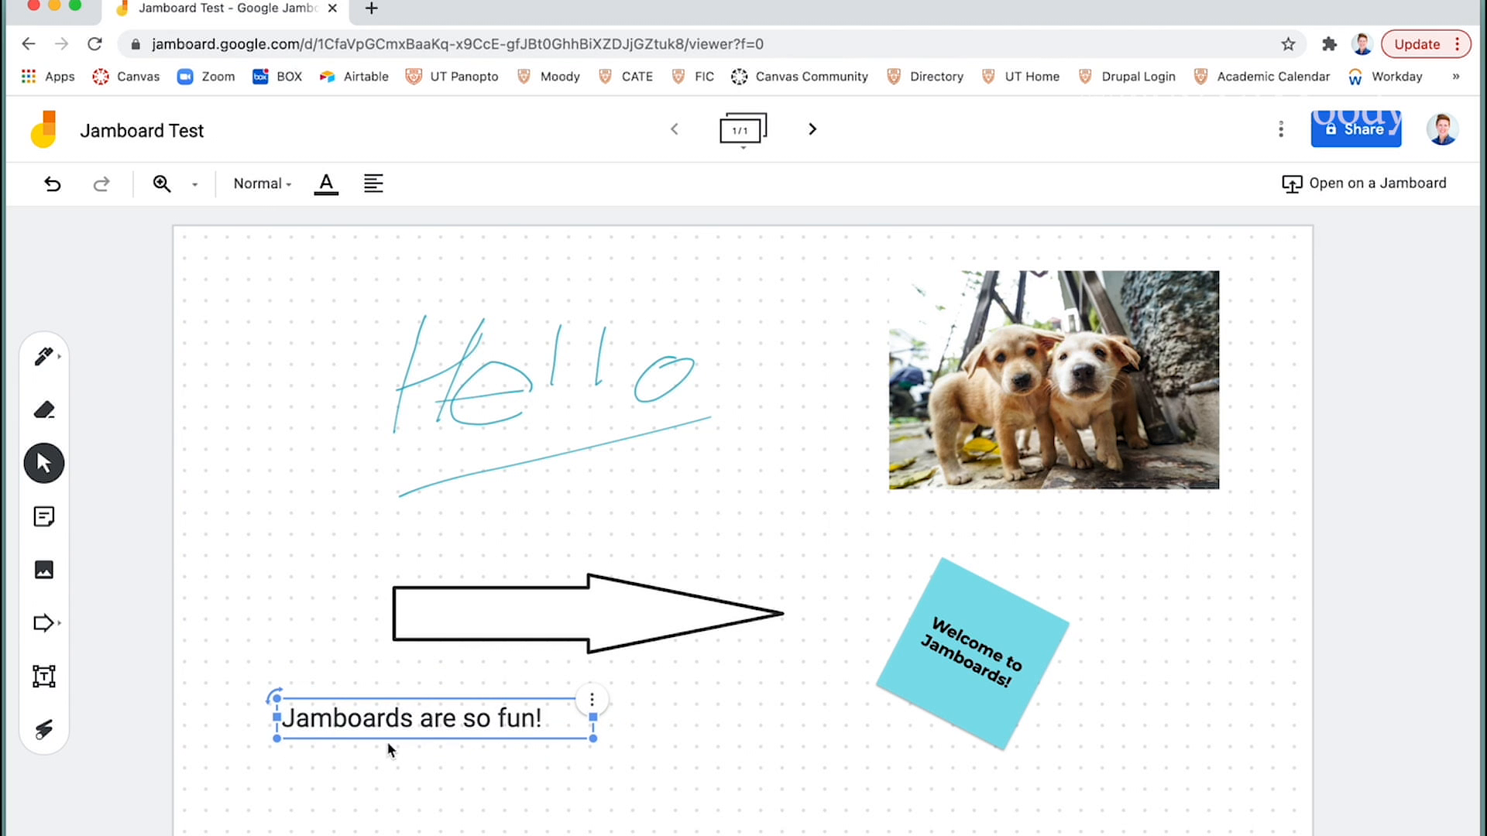
{"action": "left_click", "coordinate": [472, 745]}
{"action": "left_click", "coordinate": [457, 718]}
- Point out "Hello", the puppy photo and the sticky note with temporary red laser strokes
{"action": "left_click", "coordinate": [45, 732]}
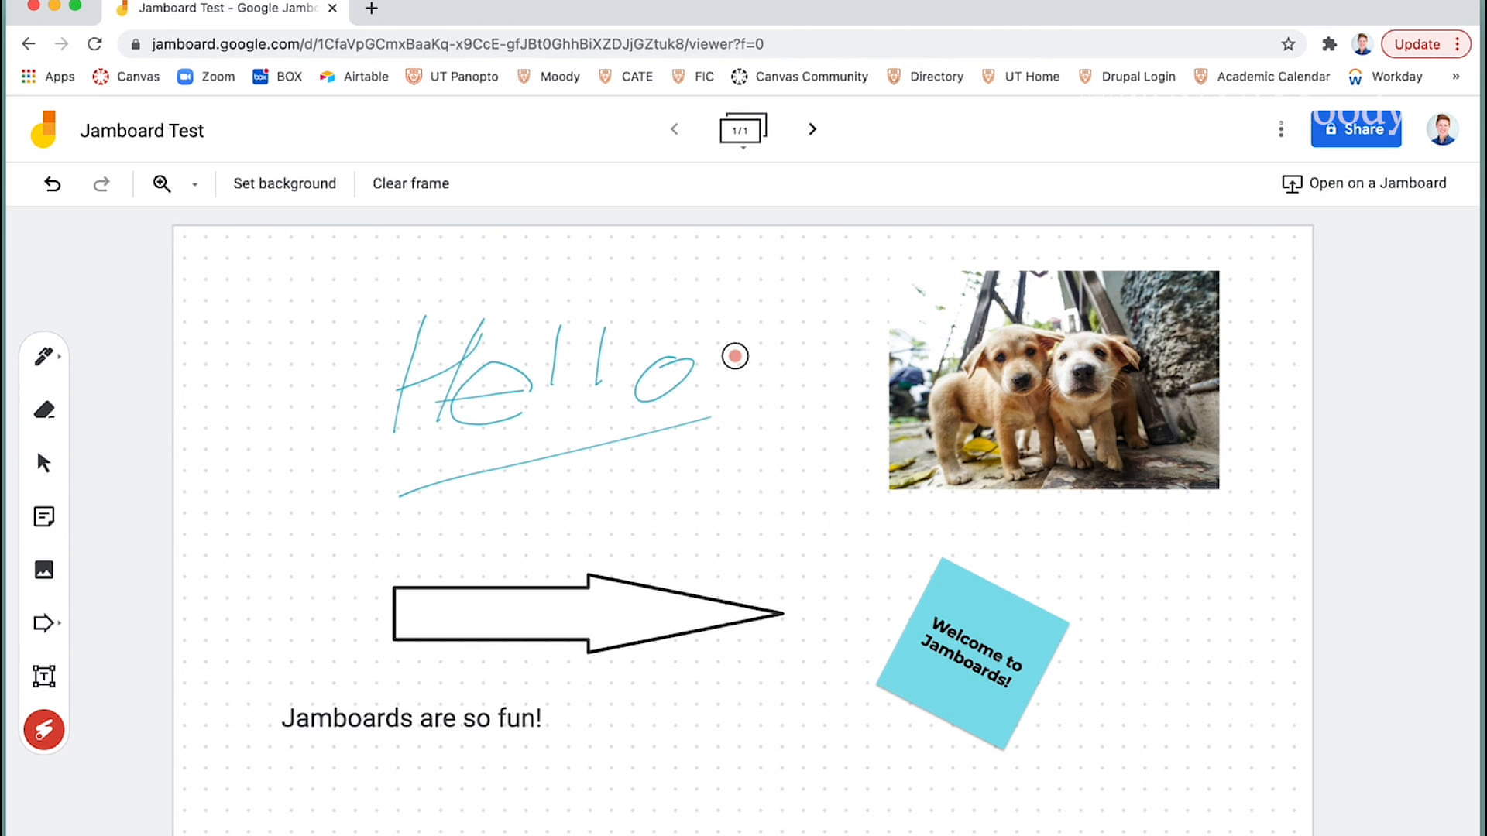
{"action": "mouse_move", "coordinate": [736, 341]}
{"action": "left_mouse_down"}
{"action": "mouse_move", "coordinate": [444, 318]}
{"action": "mouse_move", "coordinate": [822, 327]}
{"action": "mouse_move", "coordinate": [666, 322]}
{"action": "left_mouse_up"}
{"action": "left_click_drag", "start_coordinate": [889, 535], "coordinate": [1127, 474]}
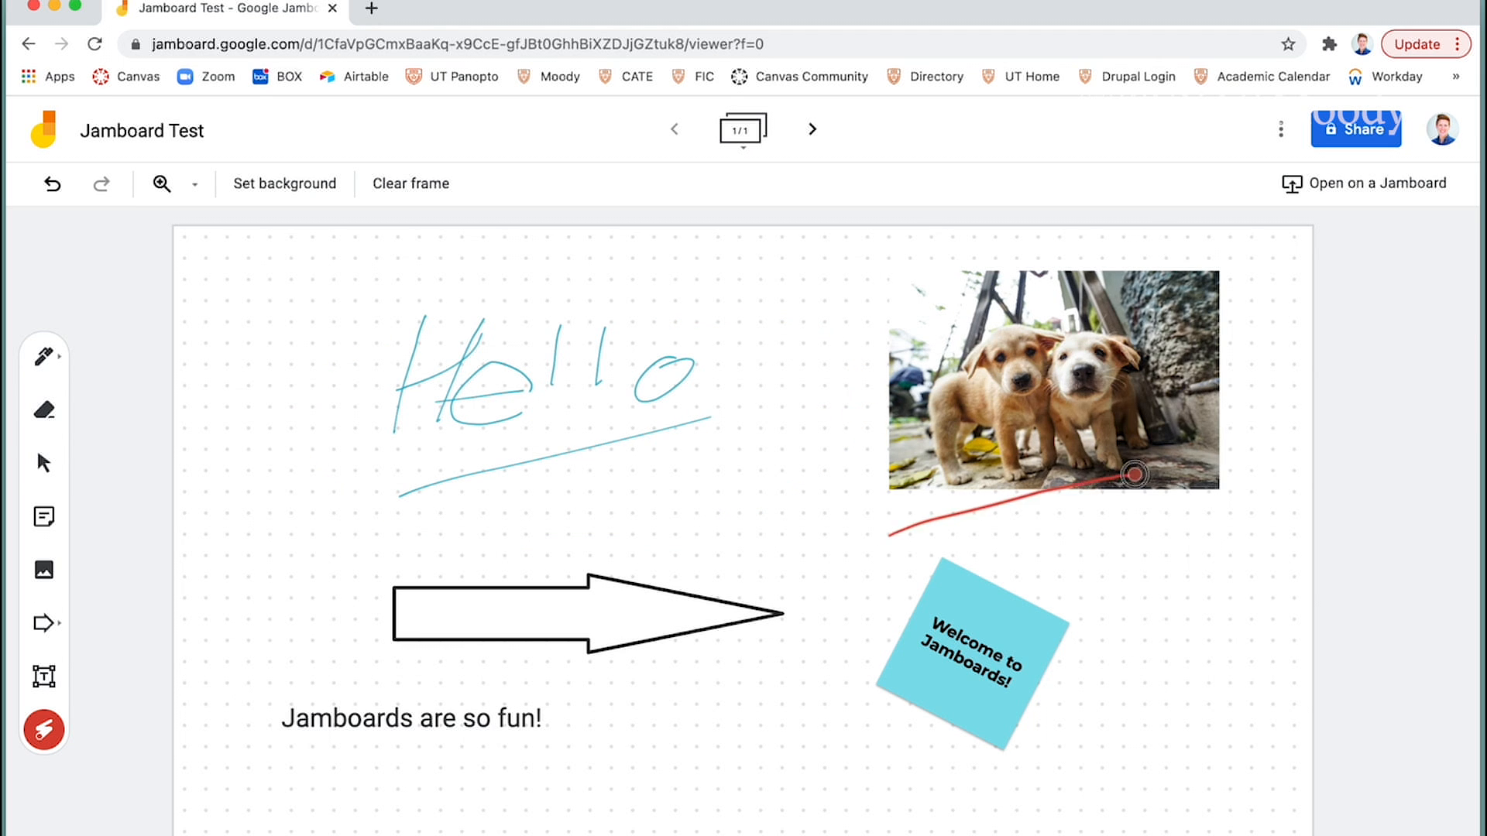
{"action": "mouse_move", "coordinate": [1012, 658]}
{"action": "left_mouse_down"}
{"action": "mouse_move", "coordinate": [951, 659]}
{"action": "mouse_move", "coordinate": [930, 623]}
{"action": "mouse_move", "coordinate": [968, 665]}
{"action": "mouse_move", "coordinate": [1019, 663]}
{"action": "mouse_move", "coordinate": [1016, 681]}
{"action": "left_mouse_up"}
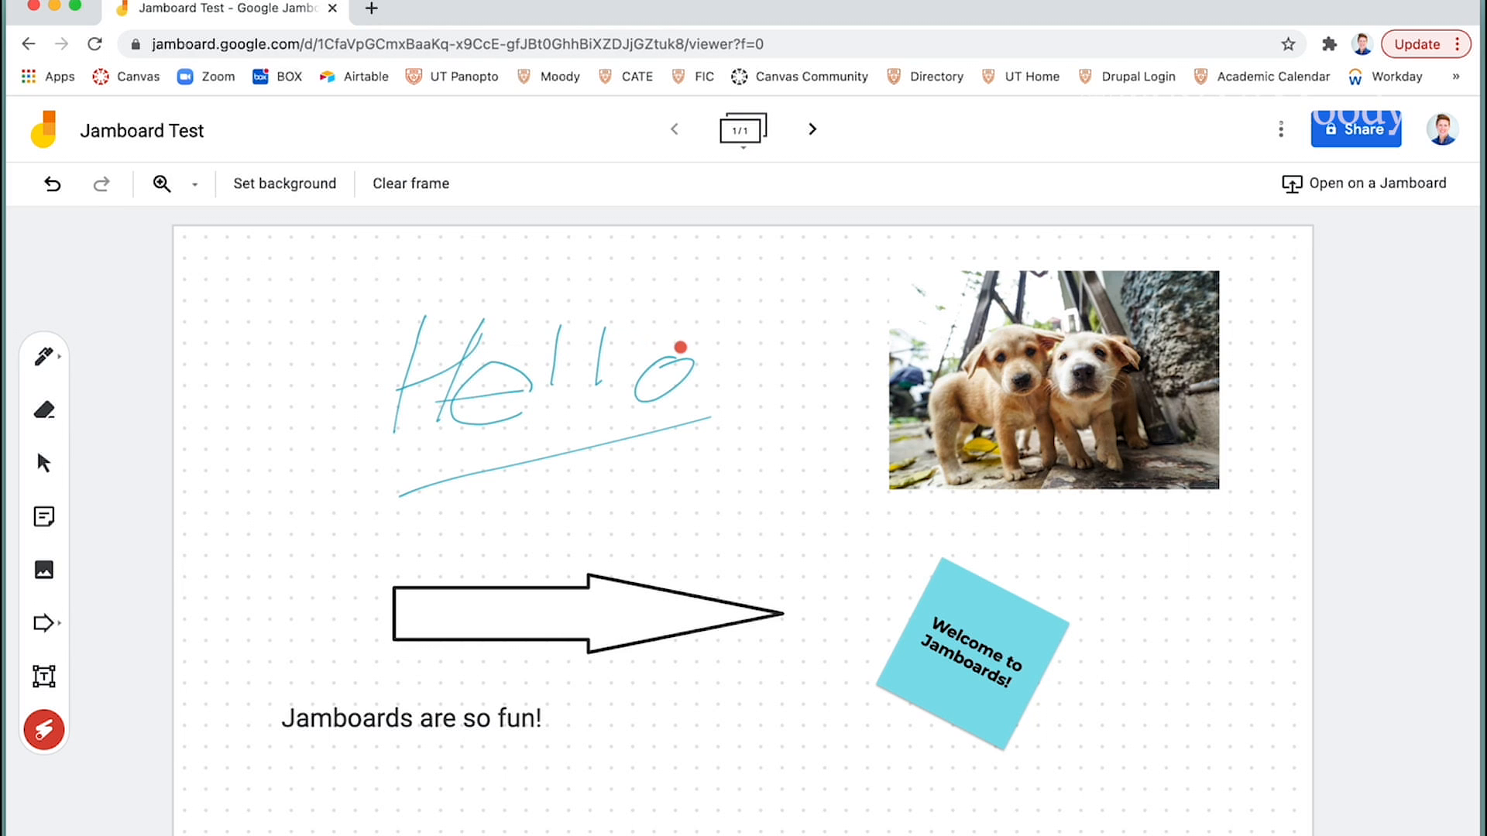
- Add a blank second frame, and return to the first frame to view both in the frame overview
{"action": "left_click", "coordinate": [813, 136]}
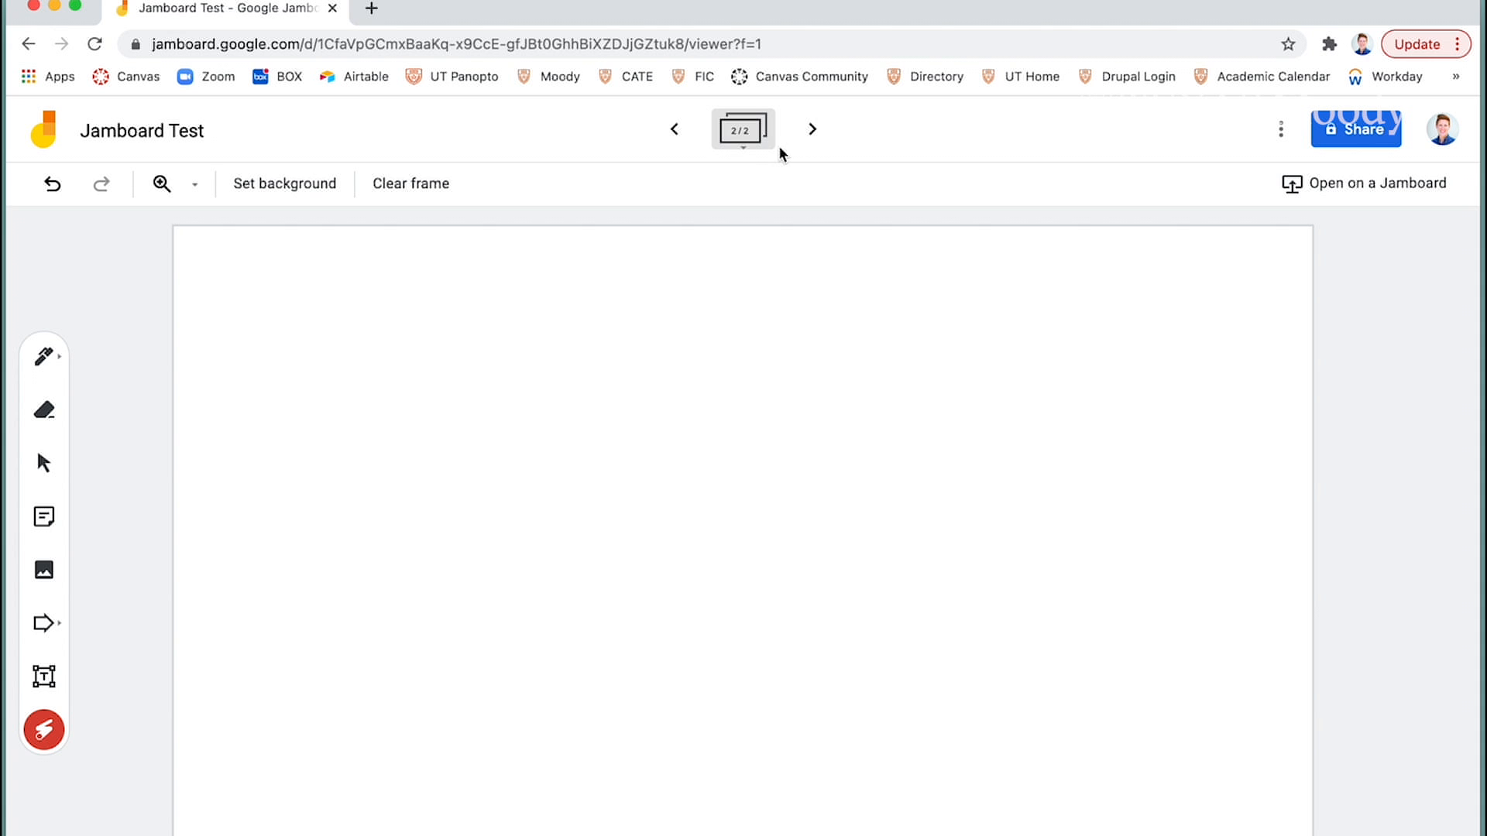
{"action": "left_click", "coordinate": [672, 131]}
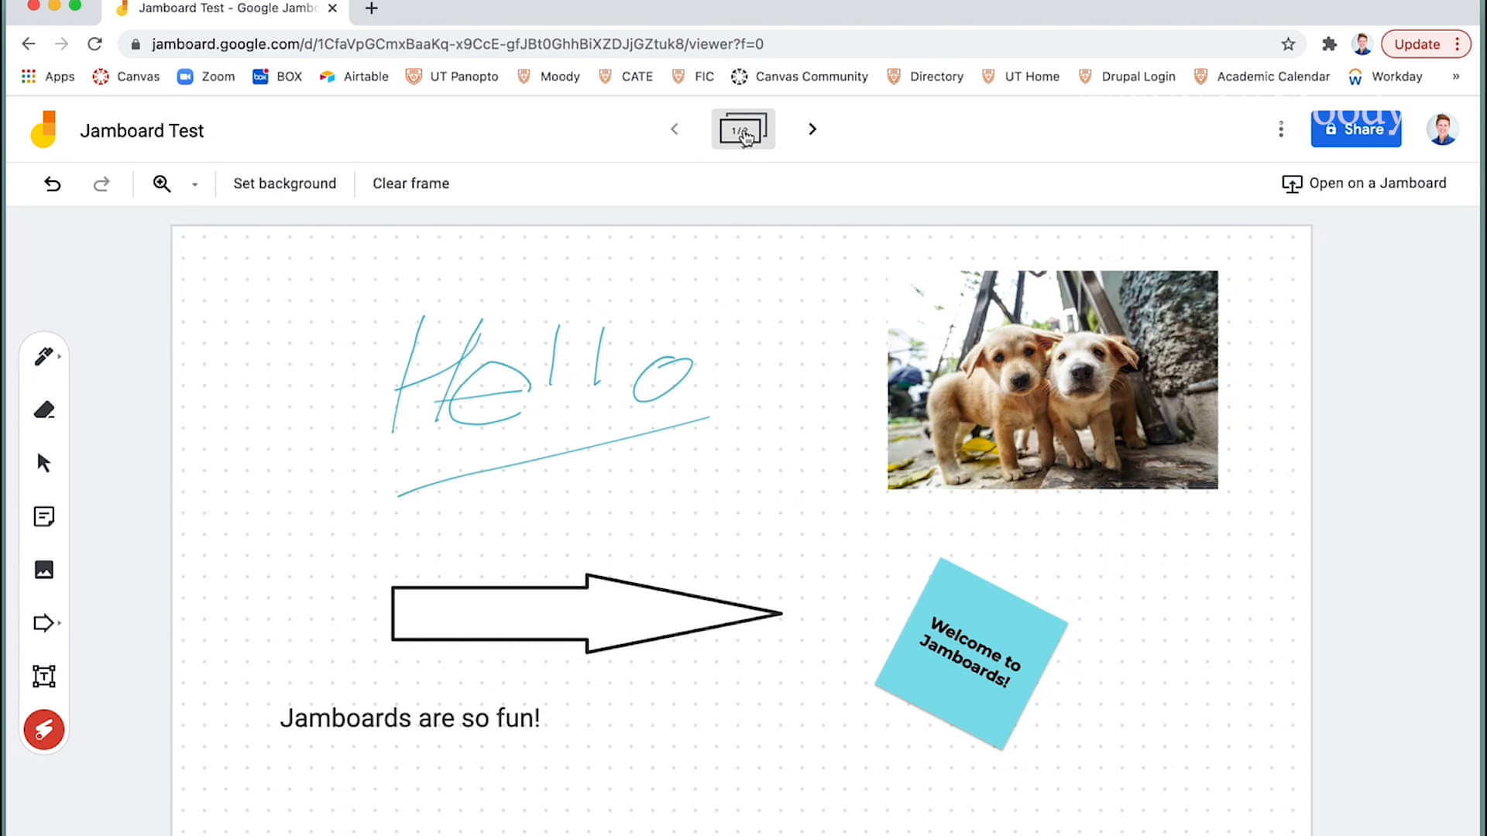
{"action": "left_click", "coordinate": [744, 132]}
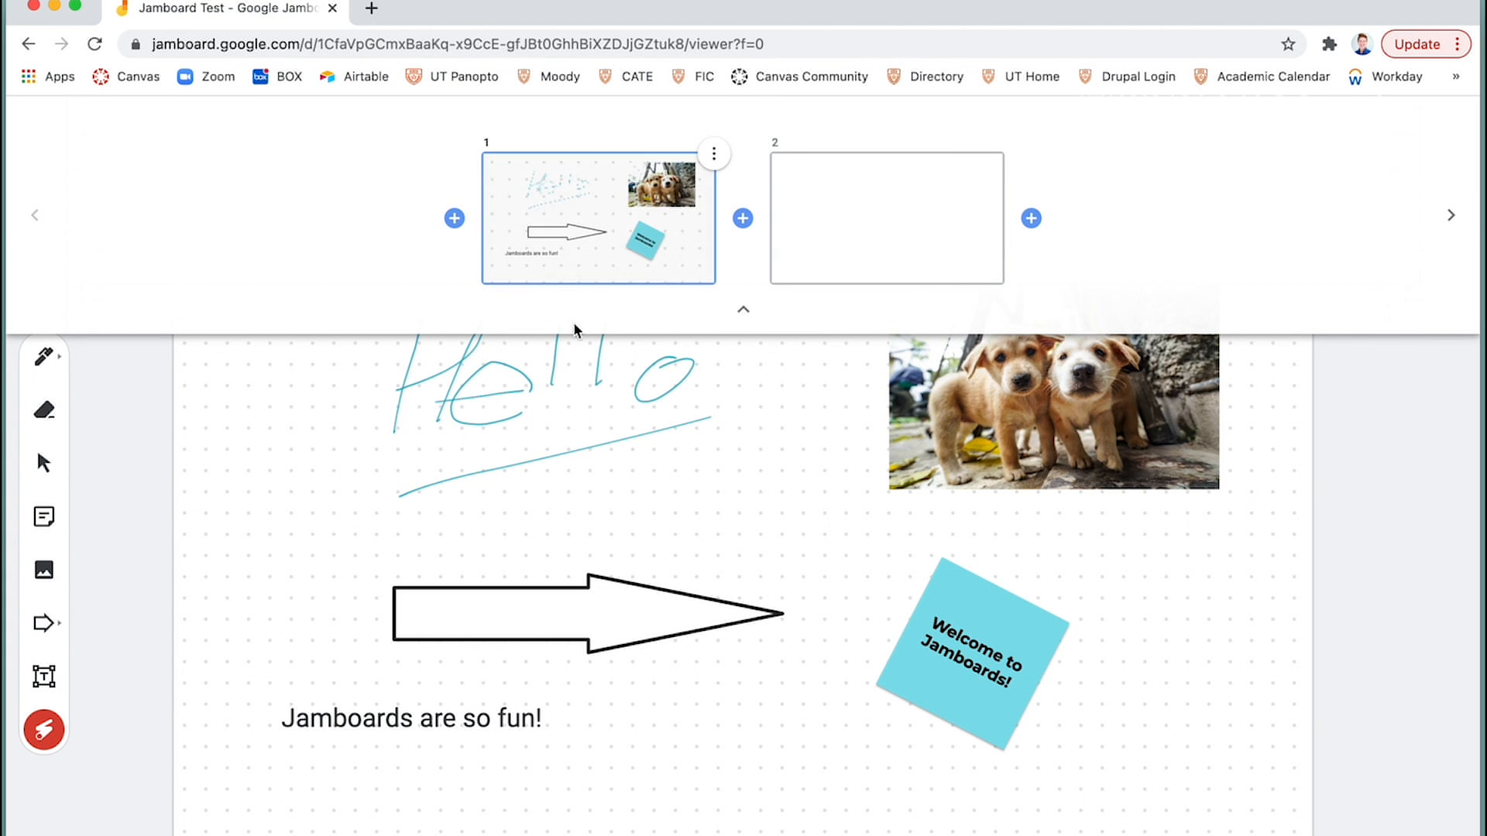
{"action": "left_click", "coordinate": [35, 385]}
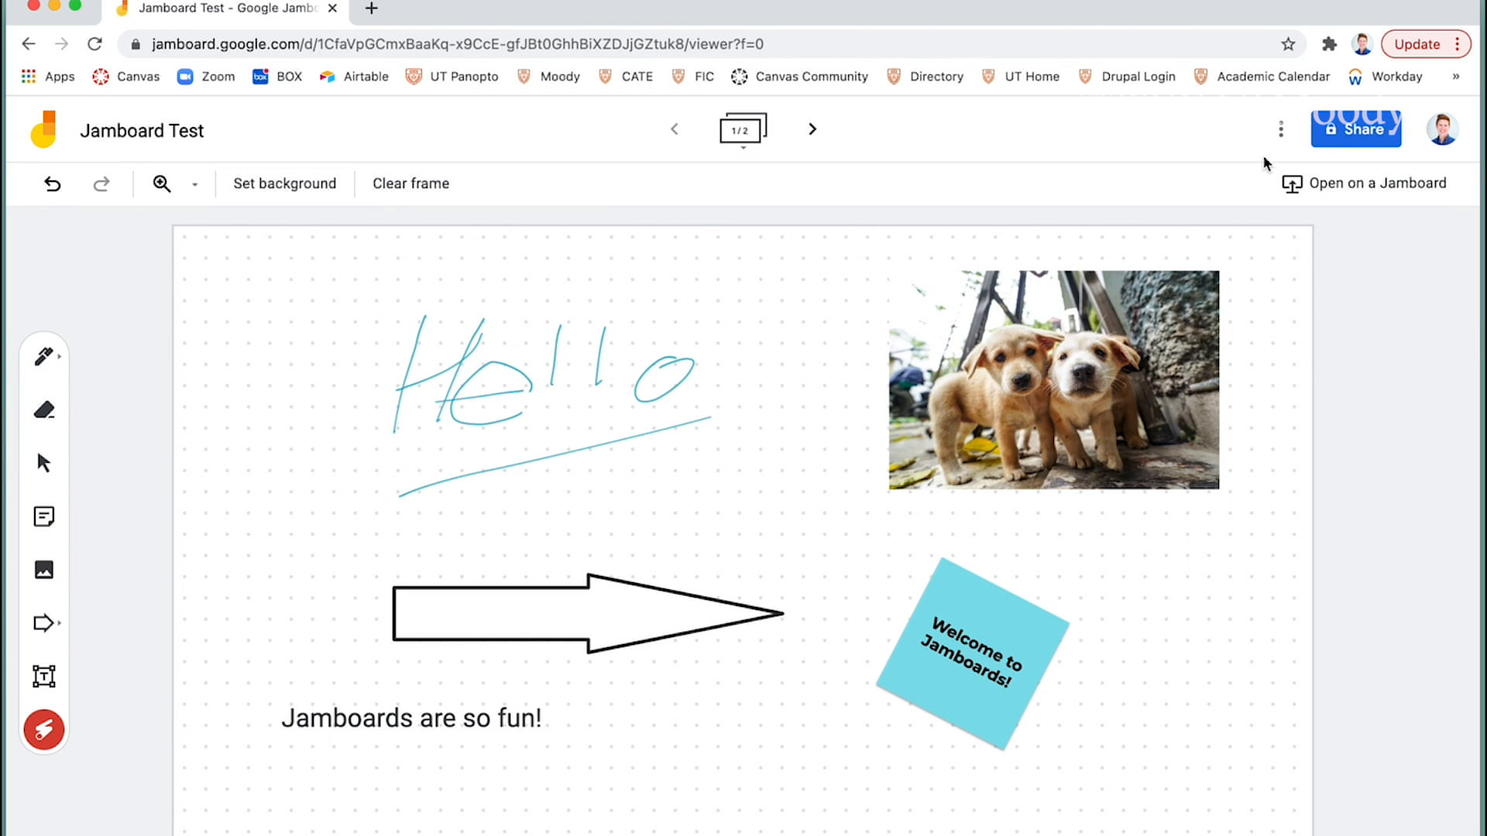
- Review the jam's file actions and its people and link sharing options, and close the sharing dialog
{"action": "left_click", "coordinate": [1281, 136]}
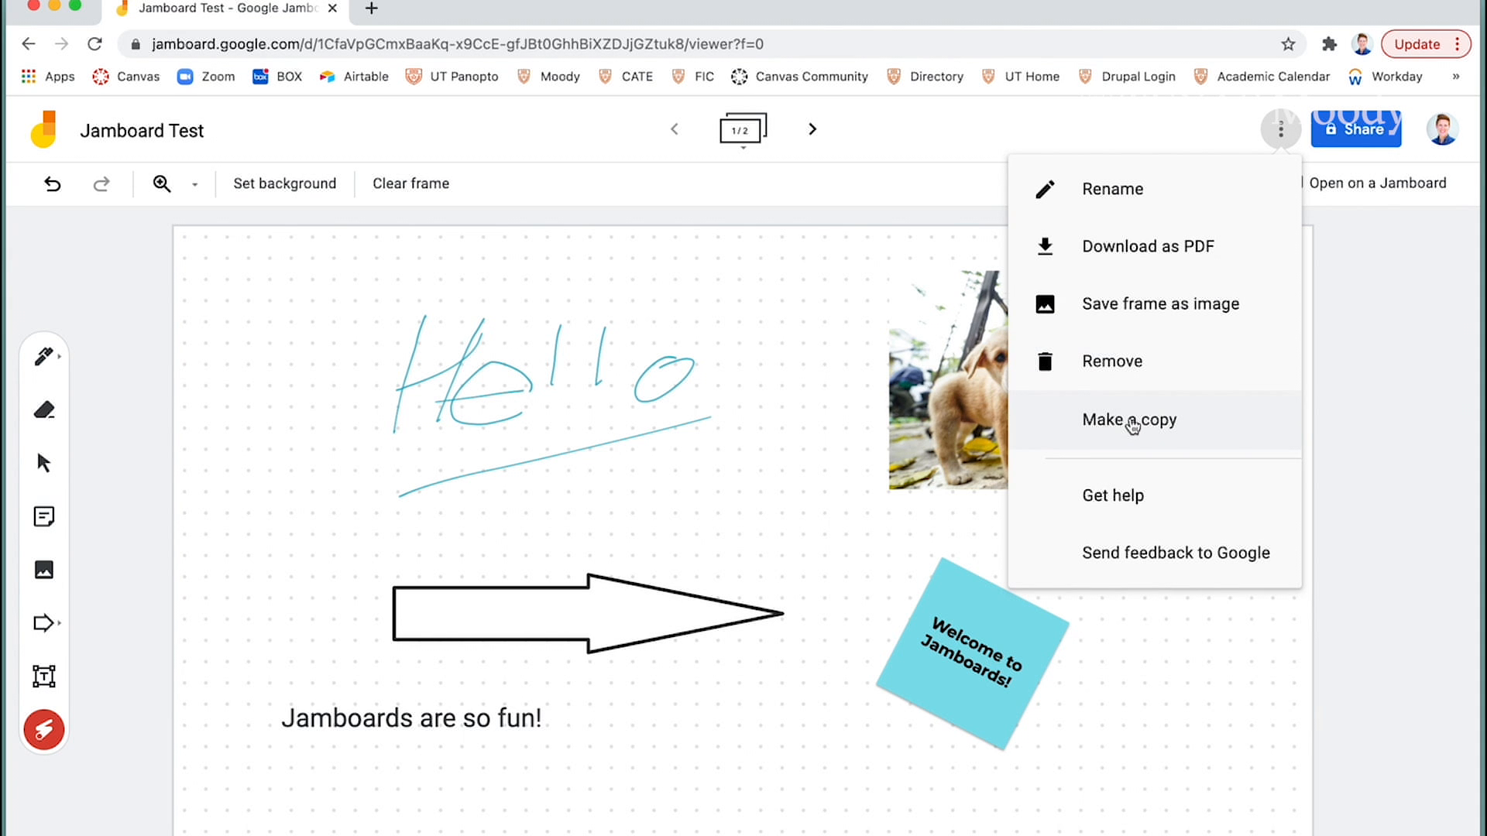
{"action": "left_click", "coordinate": [1362, 143]}
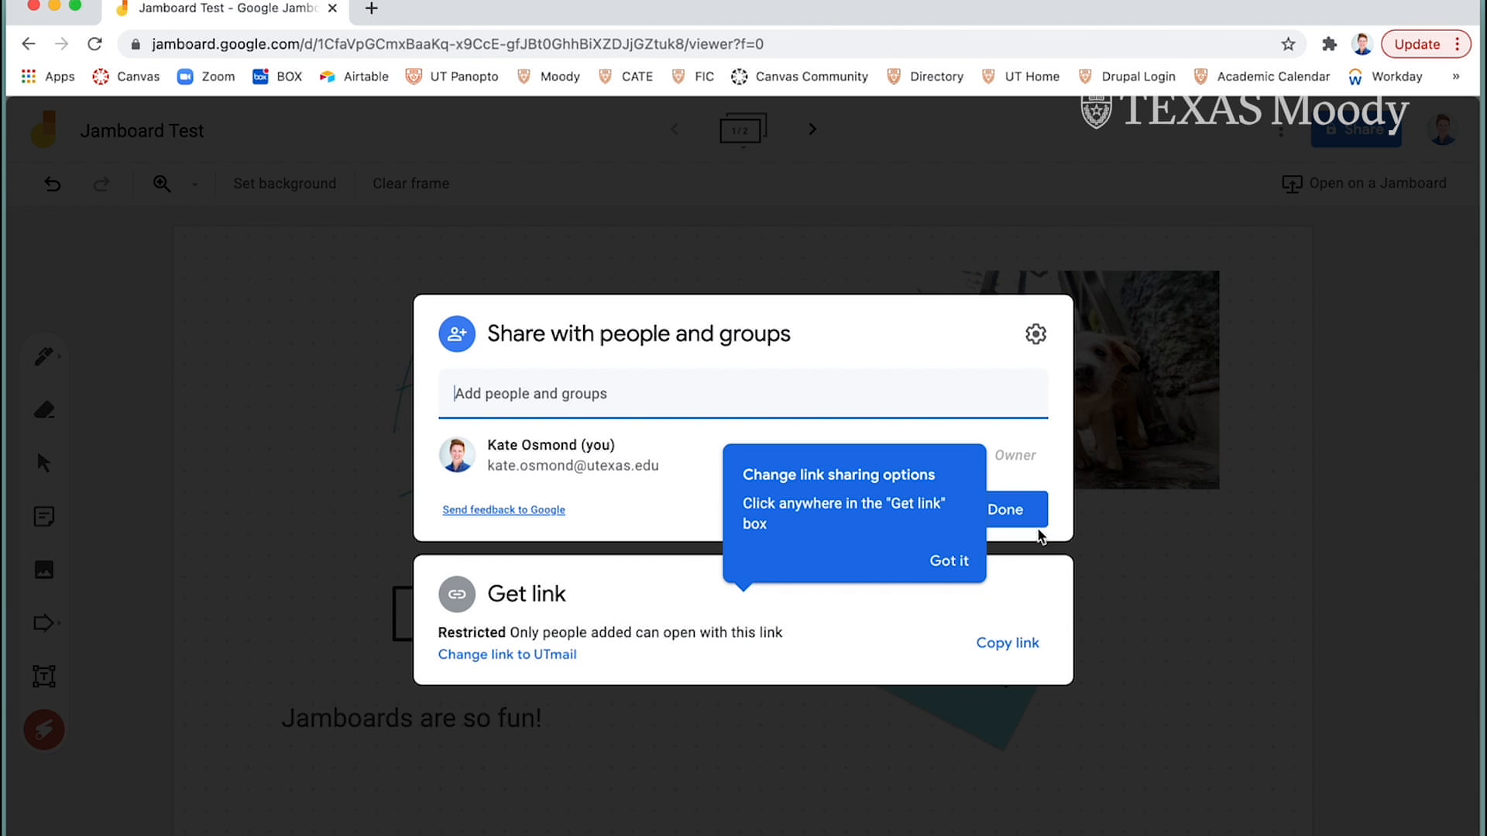
{"action": "left_click", "coordinate": [1308, 231]}
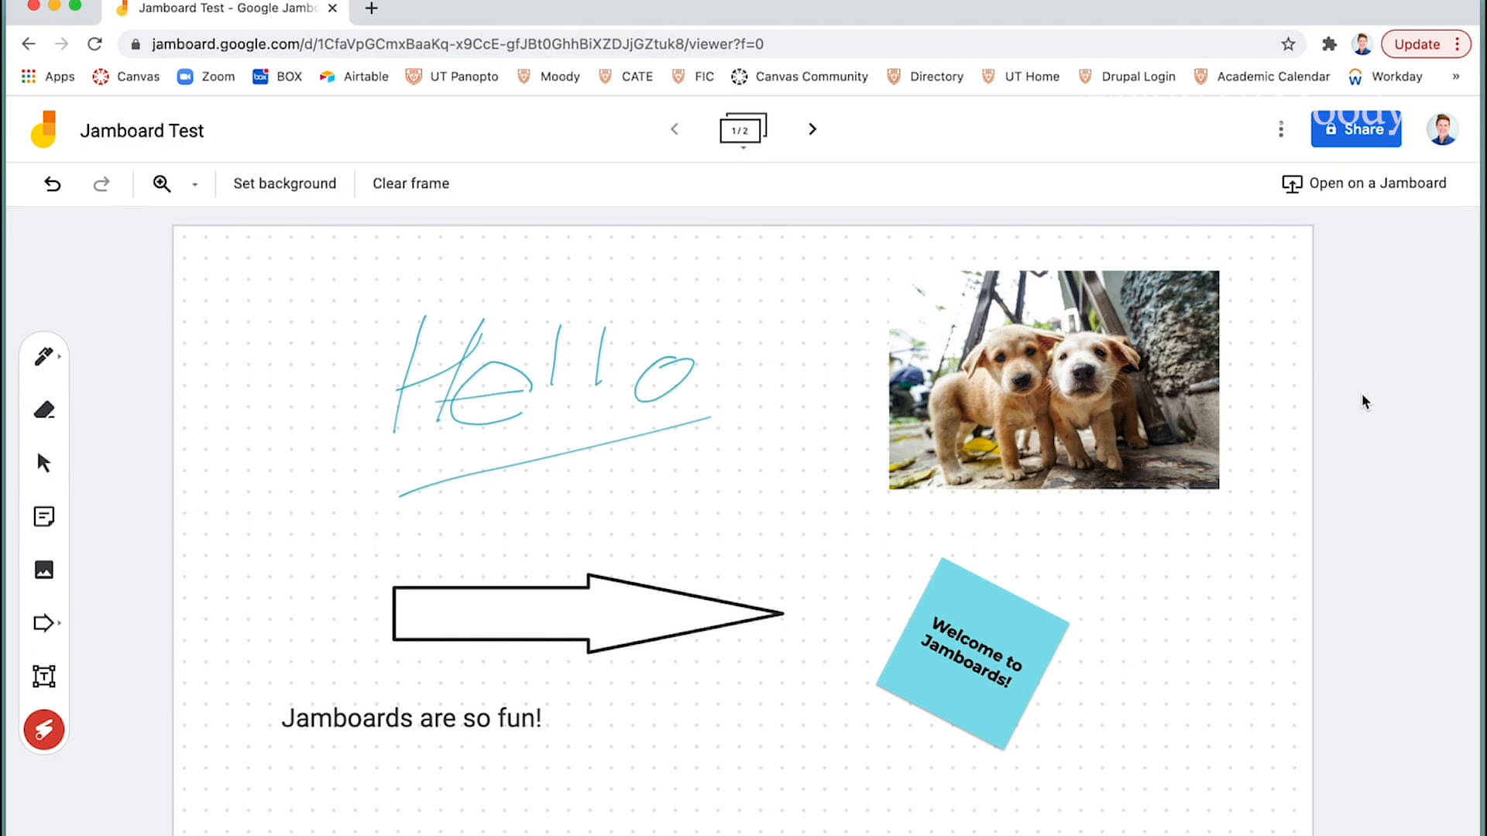